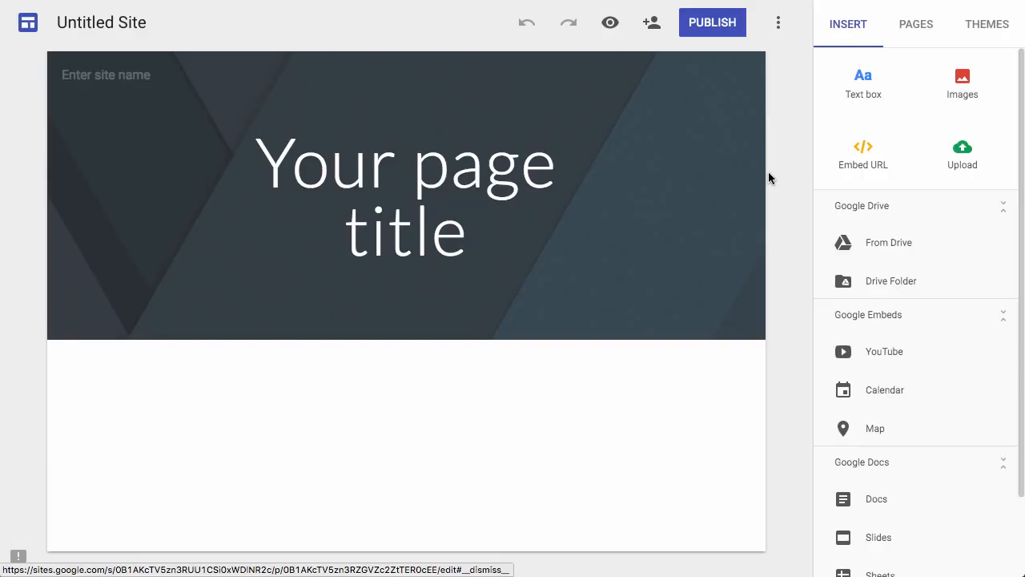
Name the untitled site "Sample Website for Training Purposes".
click(110, 26)
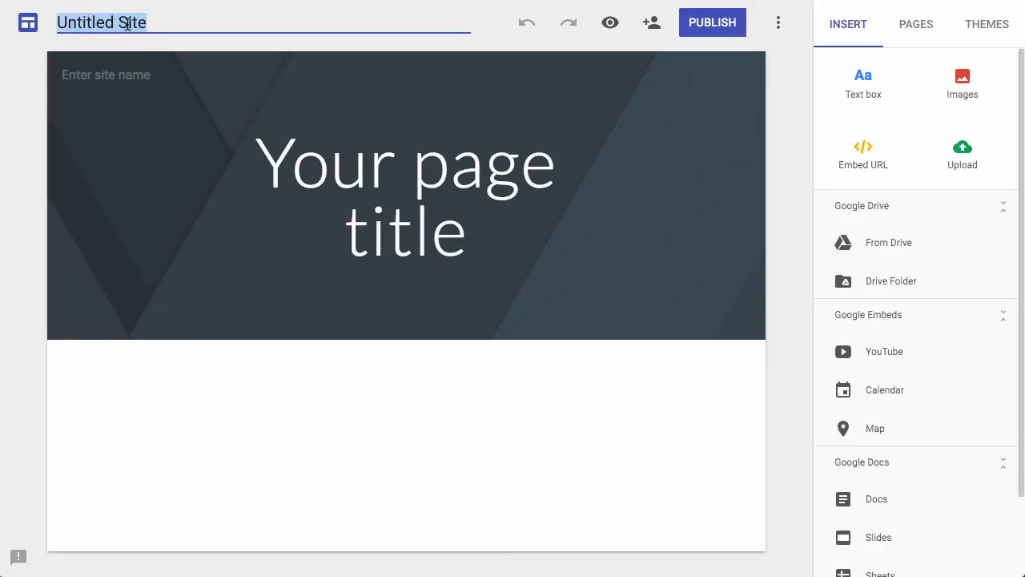
text(Sample Website for Training Purposes)
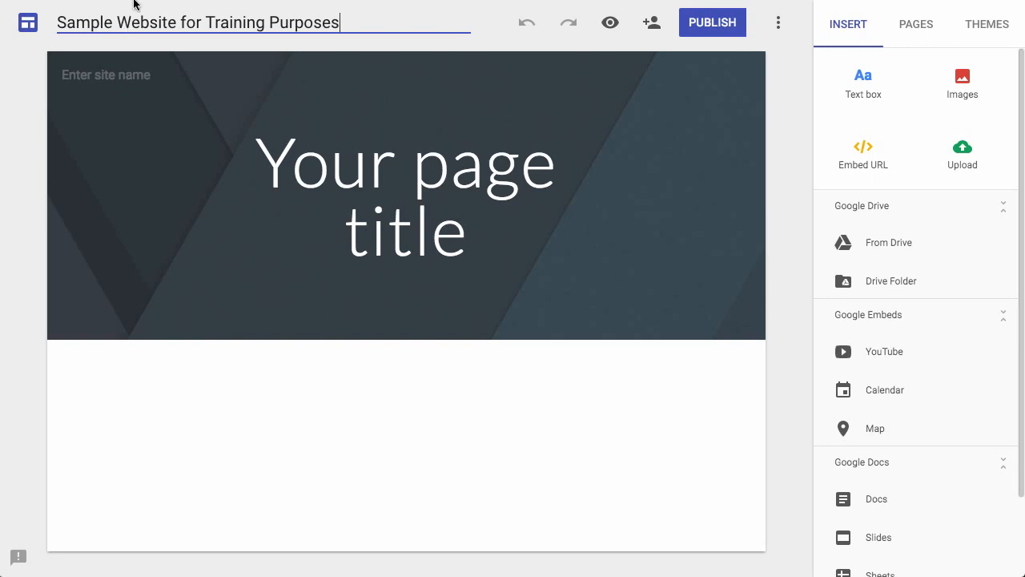
click(269, 84)
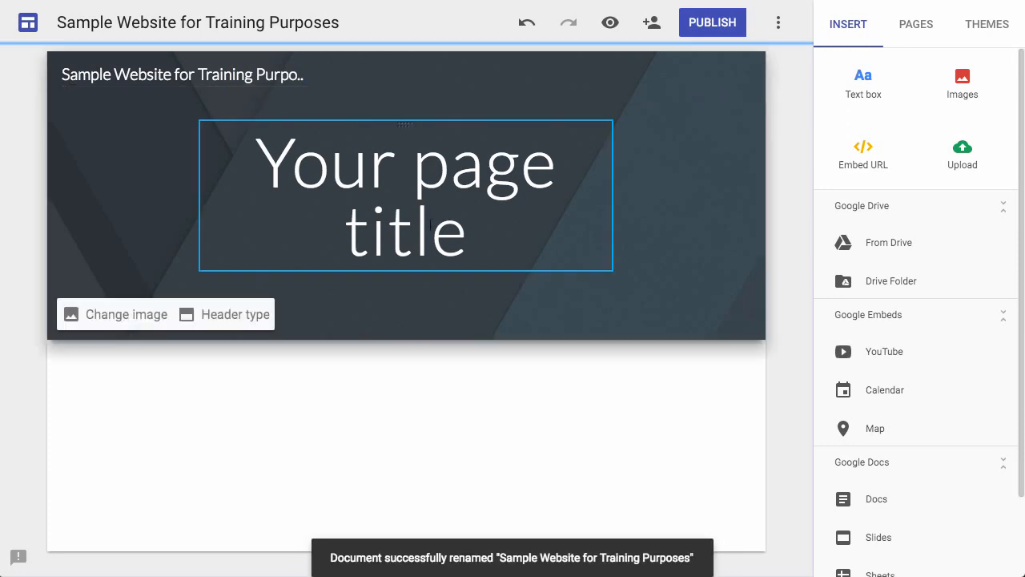
Replace the placeholder page title with "Sample Training Website" and widen its text box on both sides.
click(467, 242)
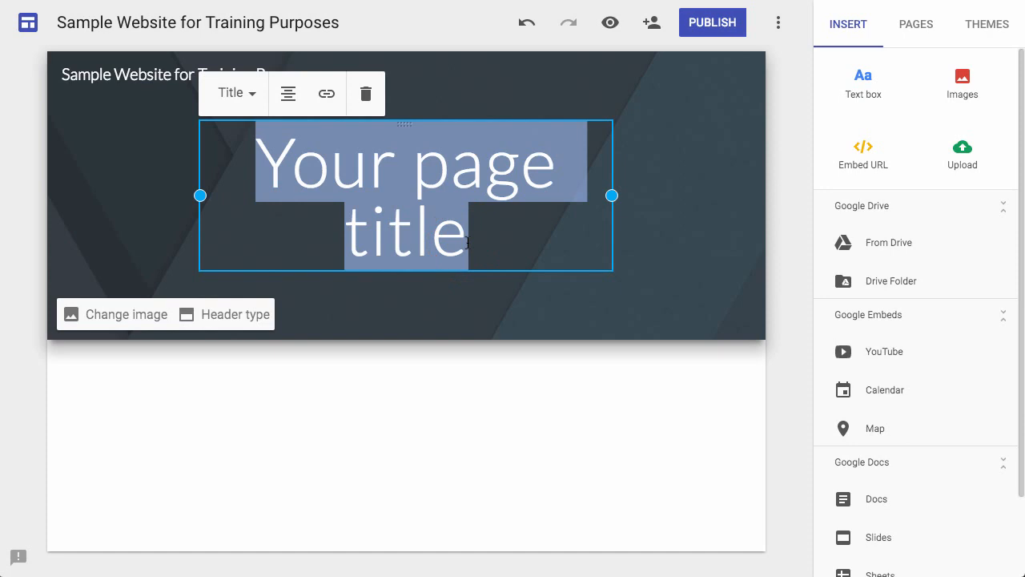
text(Sample Training Website)
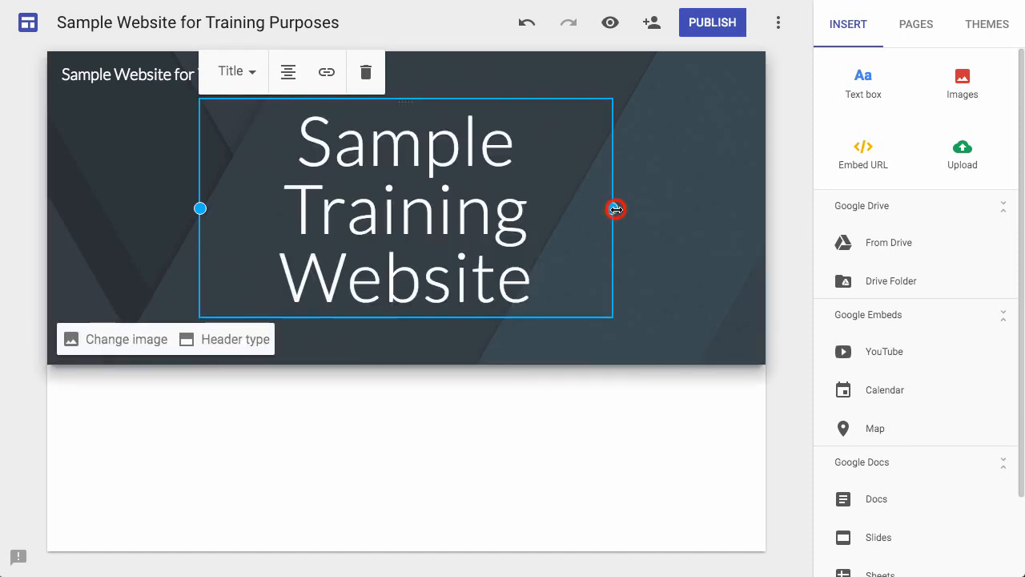
drag(612, 209, 725, 215)
drag(200, 195, 72, 190)
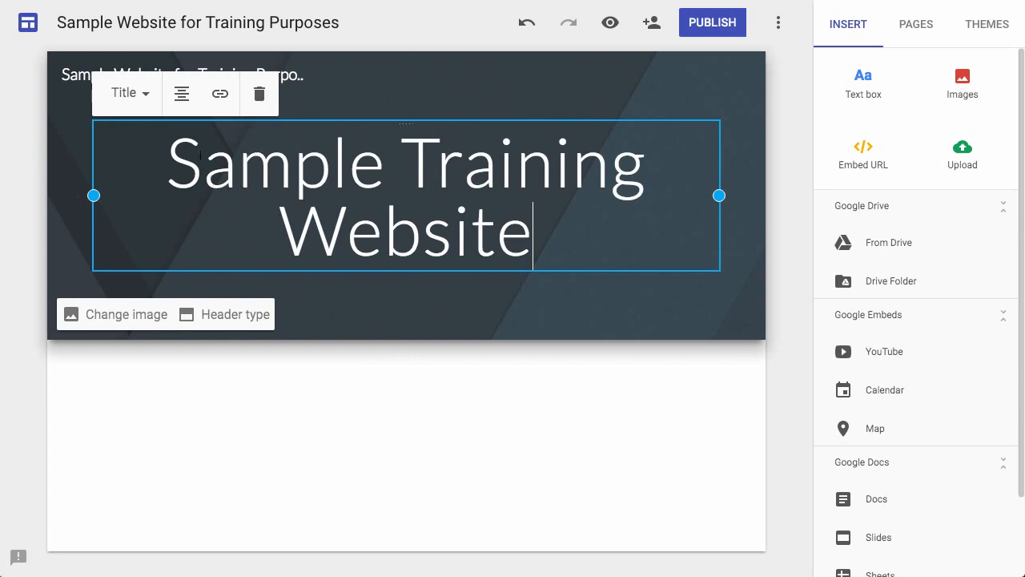
Left-align the page title, and set it back to centred alignment.
click(146, 93)
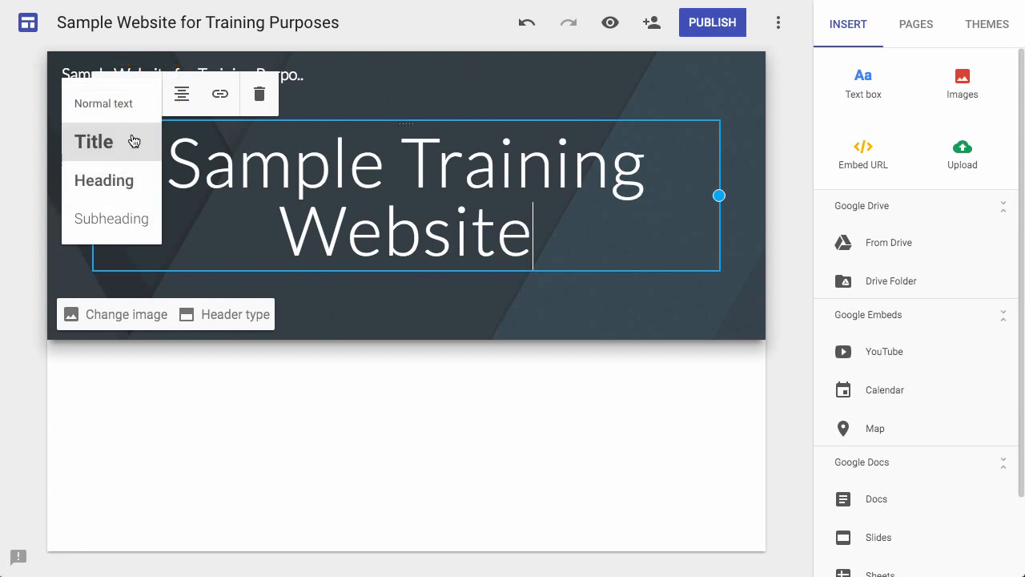
click(183, 97)
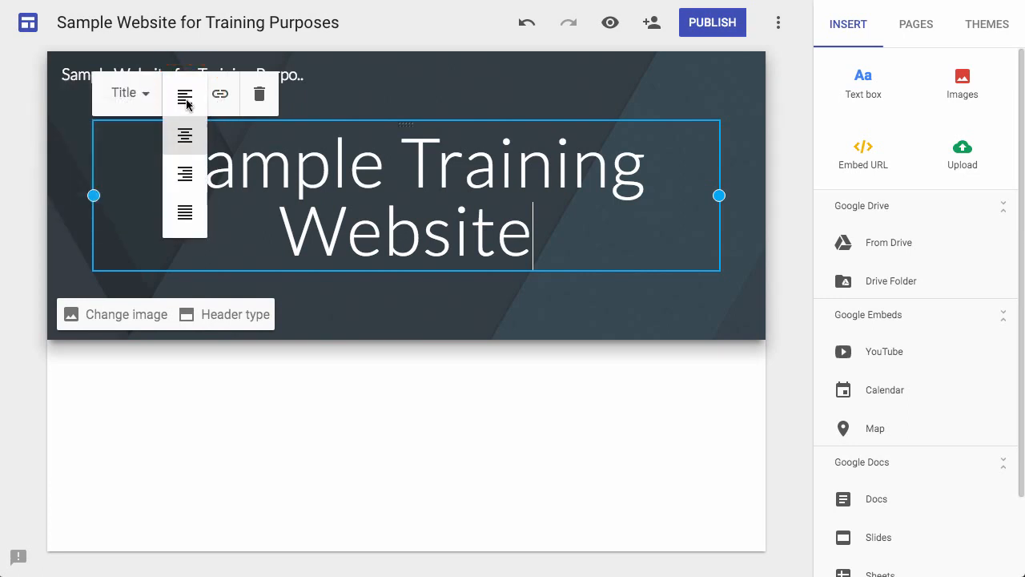
click(183, 98)
click(183, 98)
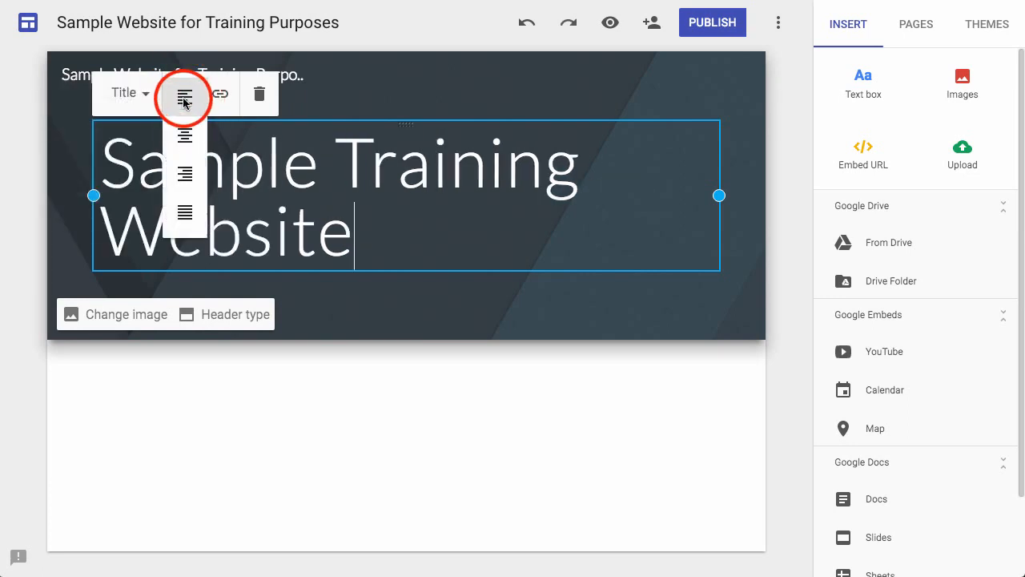
click(185, 138)
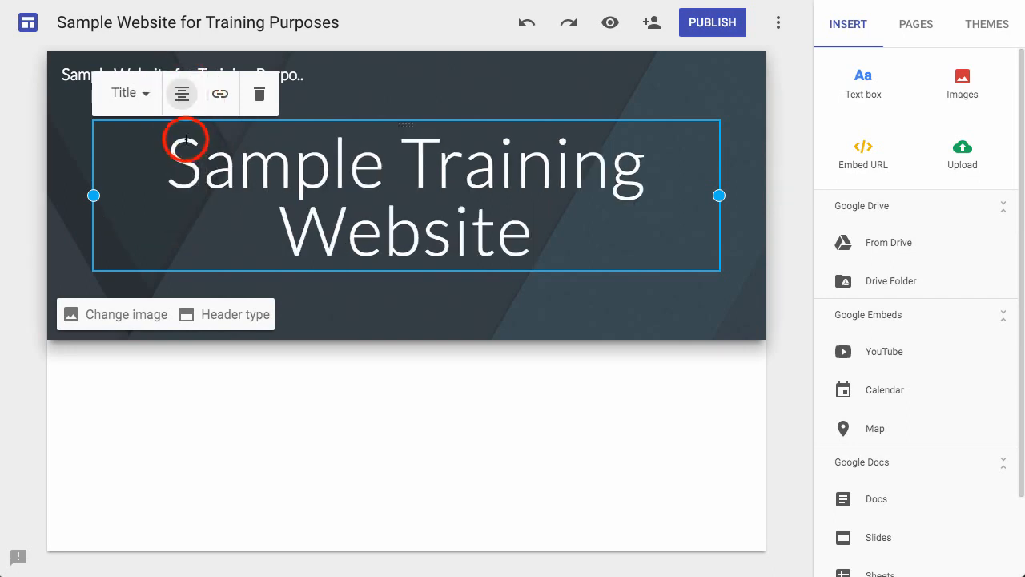
click(222, 98)
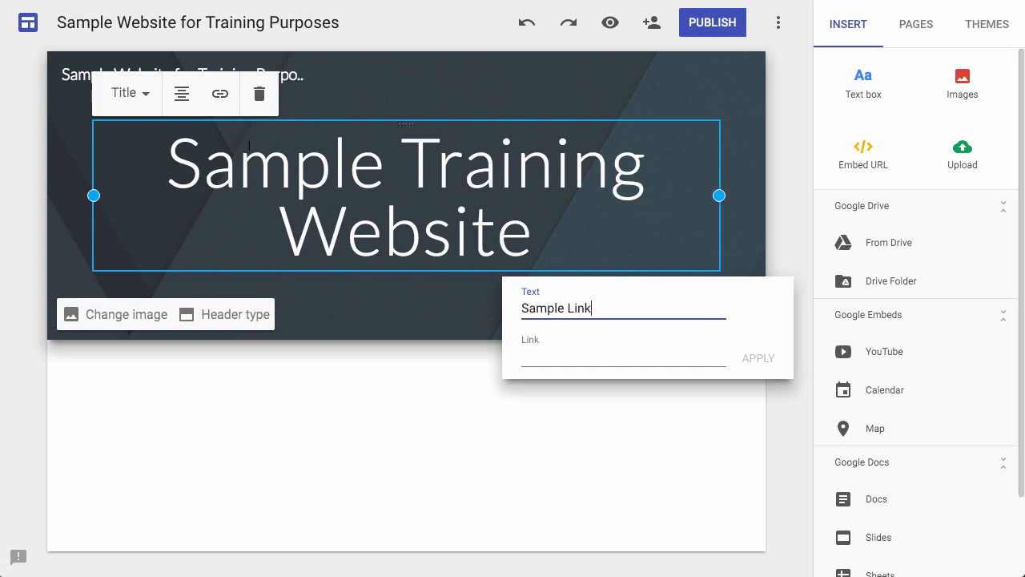
click(577, 359)
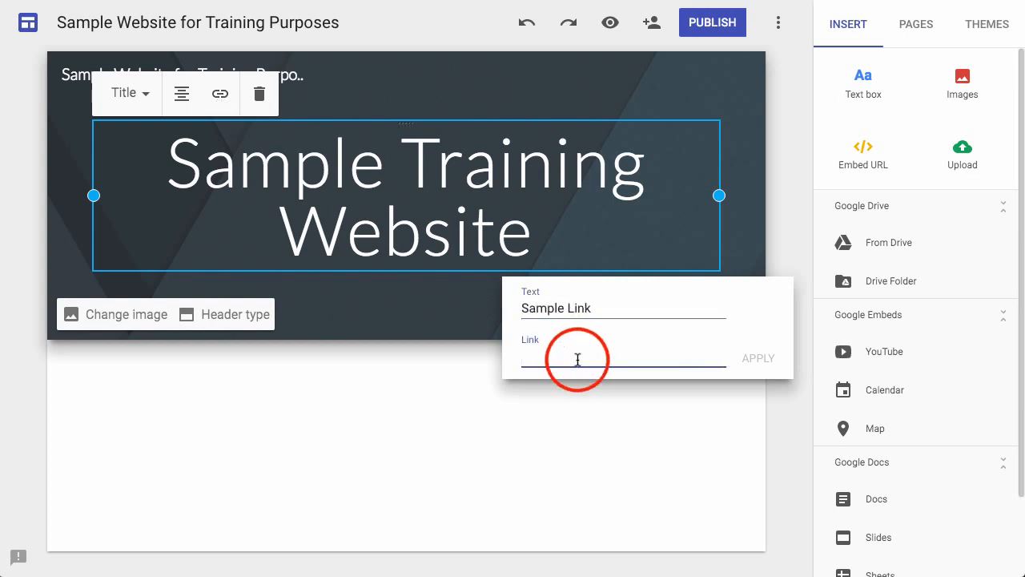
text(www.google.com)
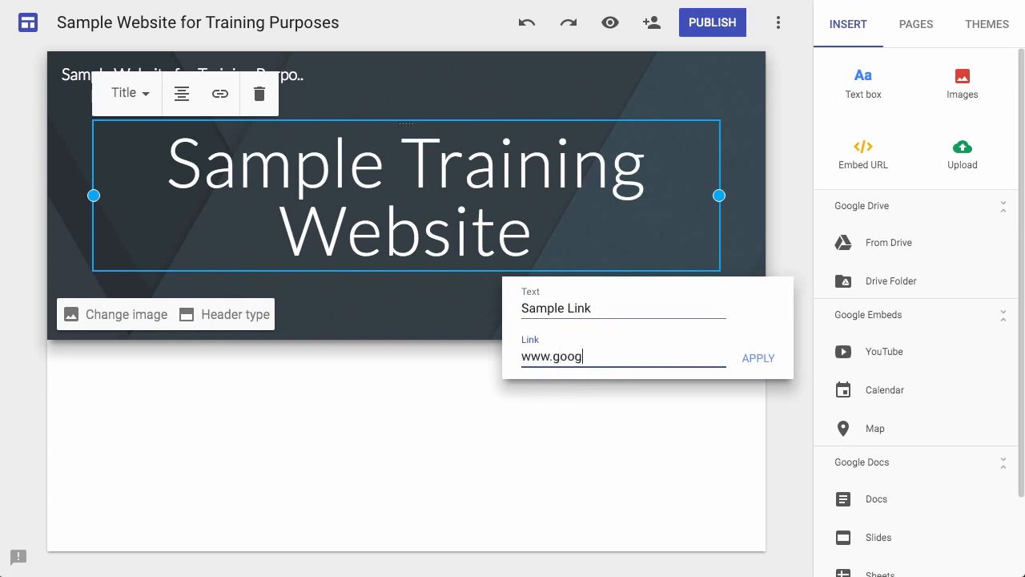
click(752, 358)
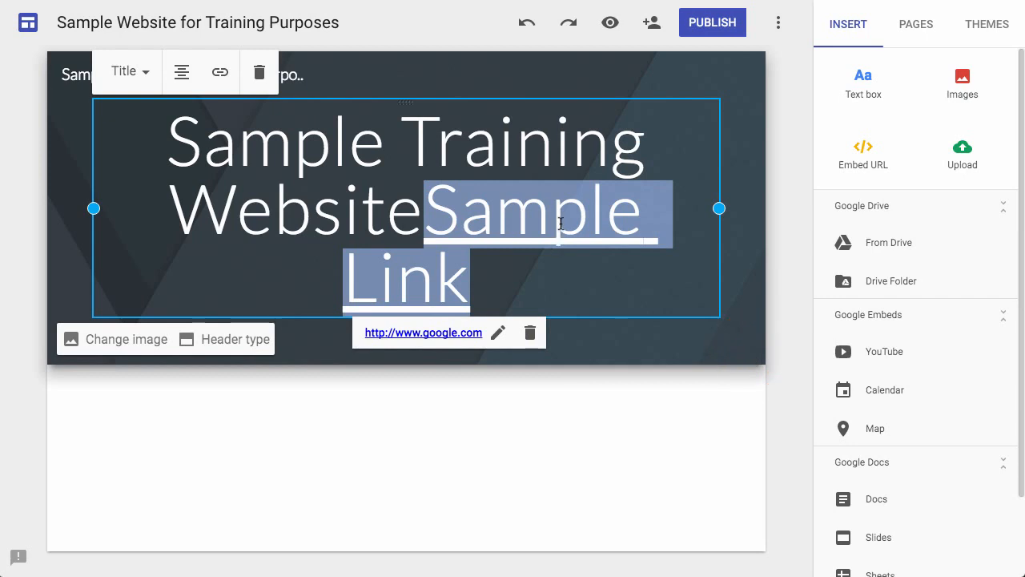
click(530, 335)
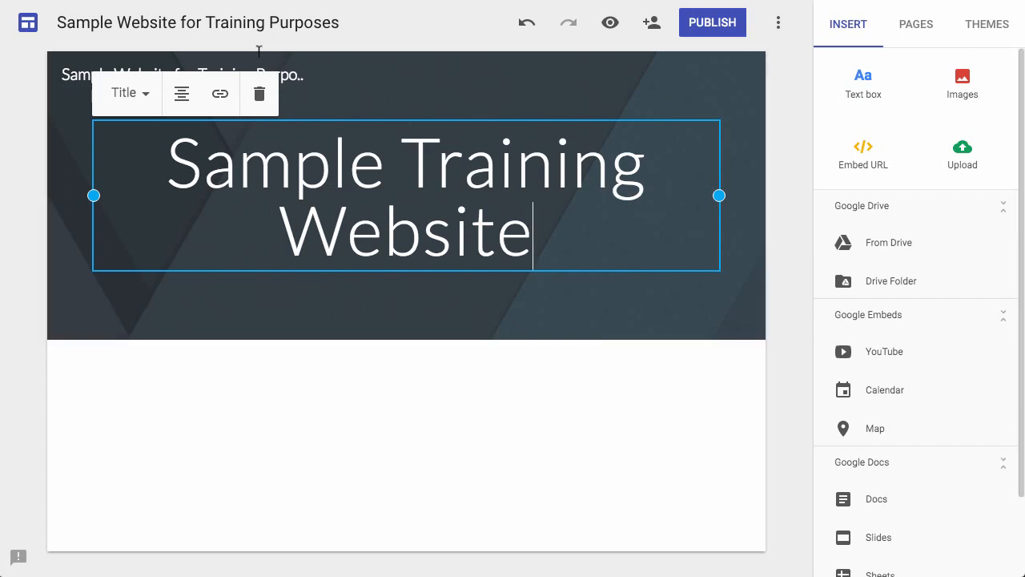
Try to move the page title's text box within the header.
click(261, 96)
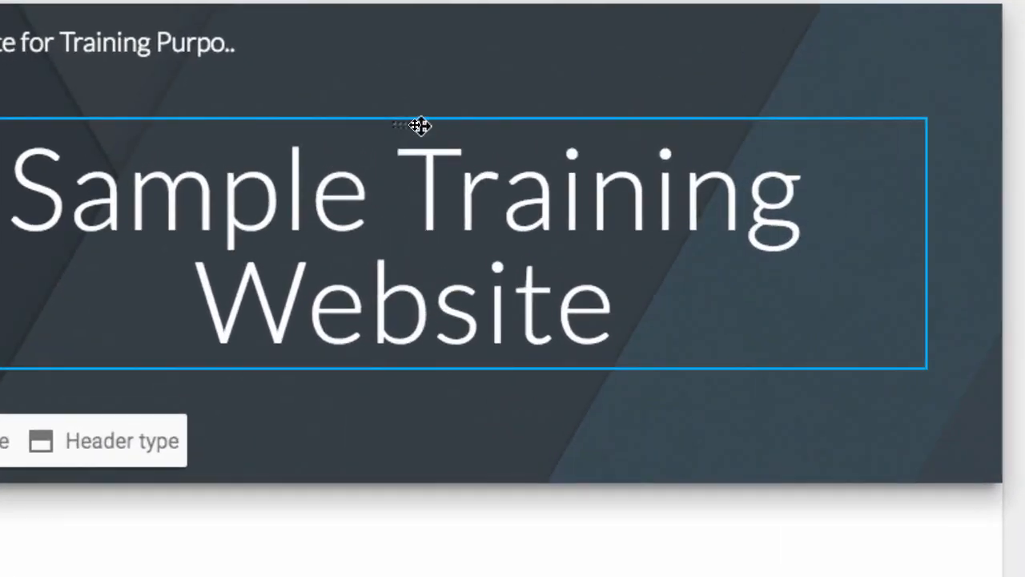
drag(407, 124, 359, 152)
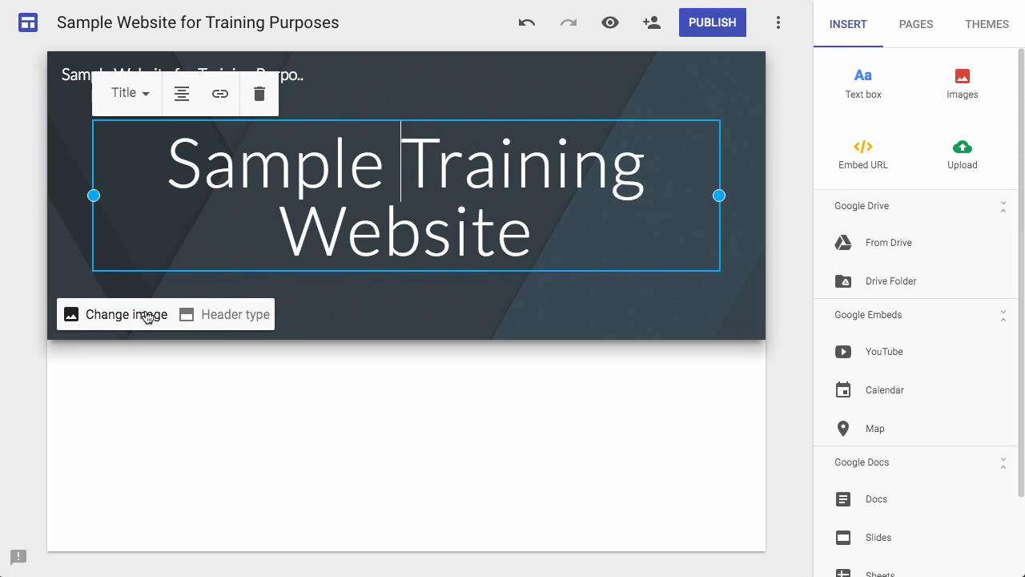
Change the header image to the gallery photo of a dark icy lake with mountains on the horizon.
click(147, 316)
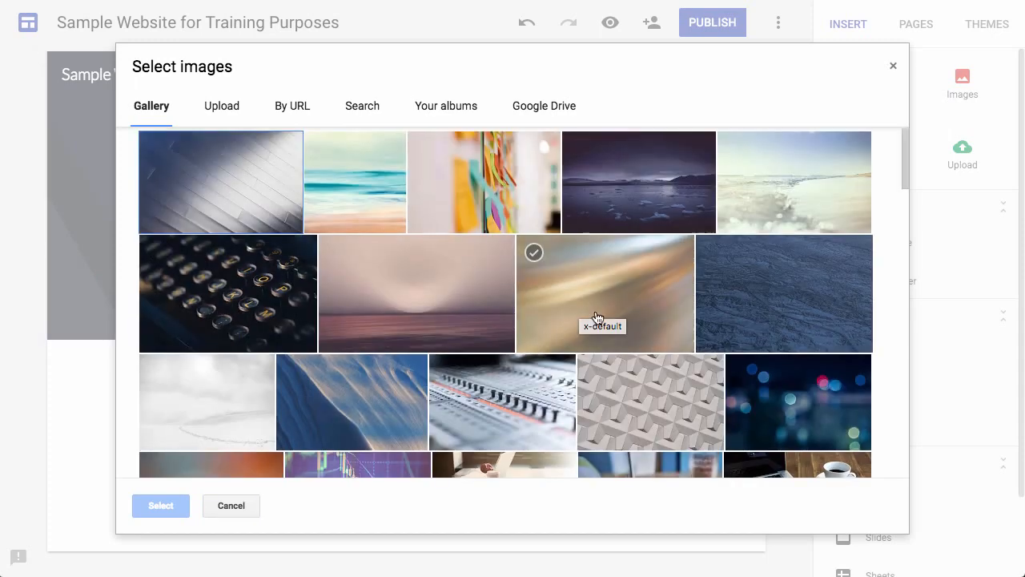
scroll(596, 318, down, 5)
scroll(597, 319, down, 15)
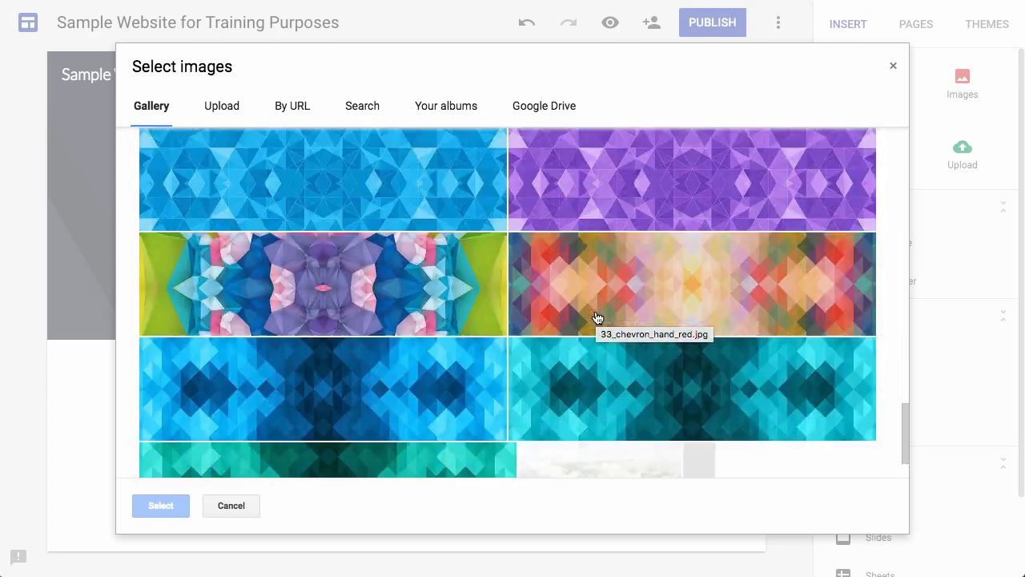
scroll(596, 319, up, 20)
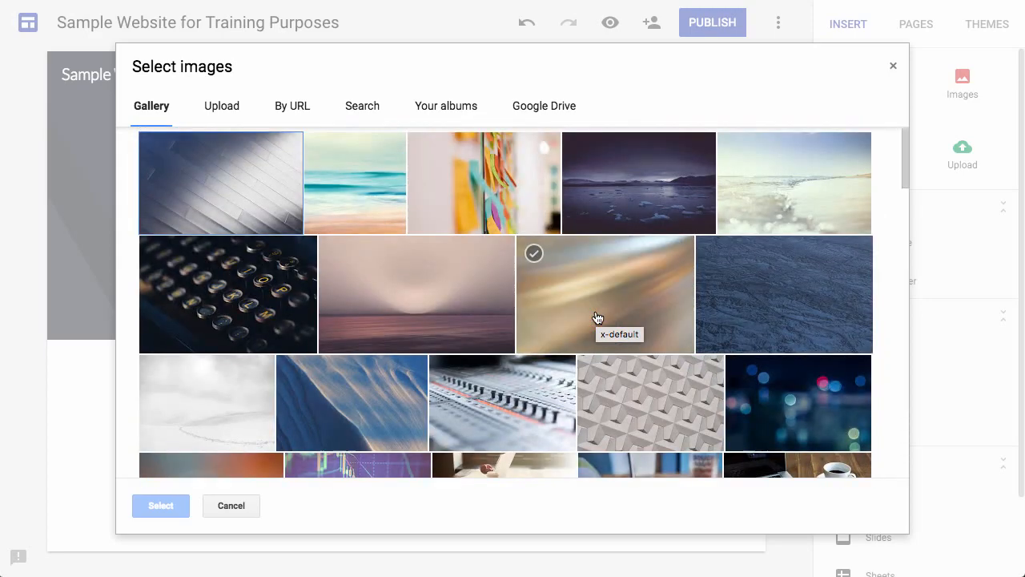
click(675, 195)
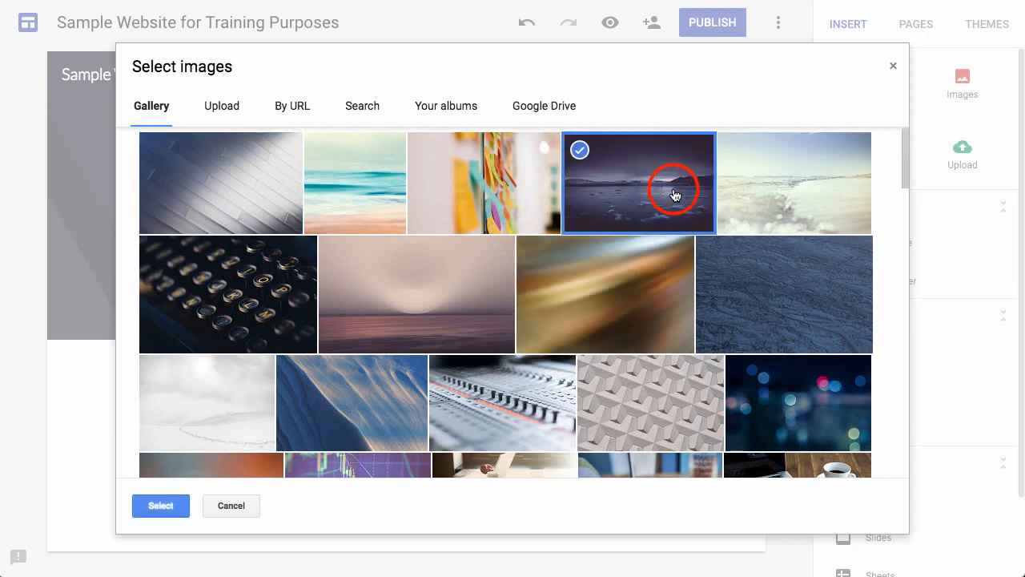
click(171, 507)
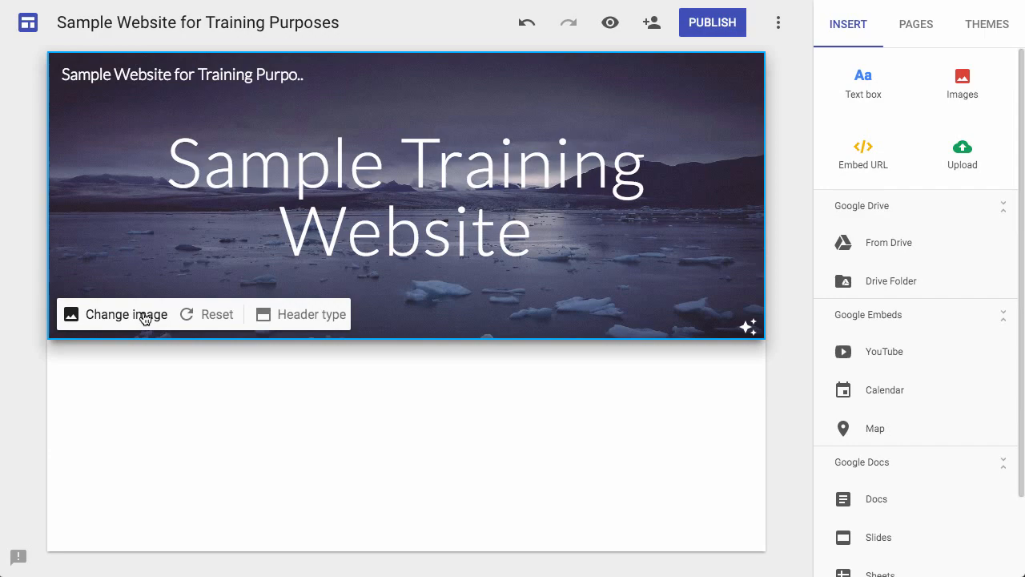
Search the web images for "cat" and set the orange cat lying on grass as the header image.
click(144, 314)
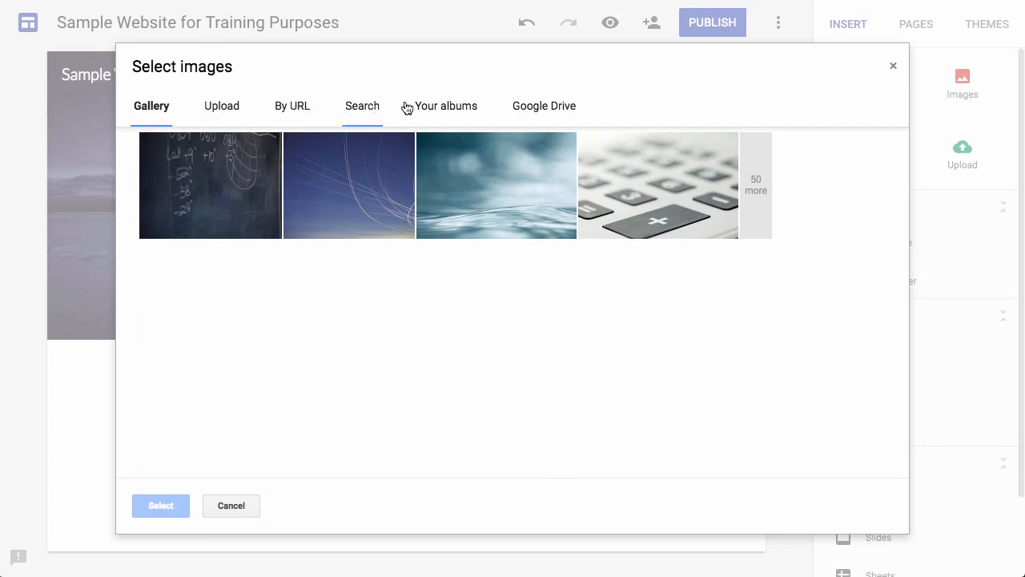
click(545, 107)
click(363, 107)
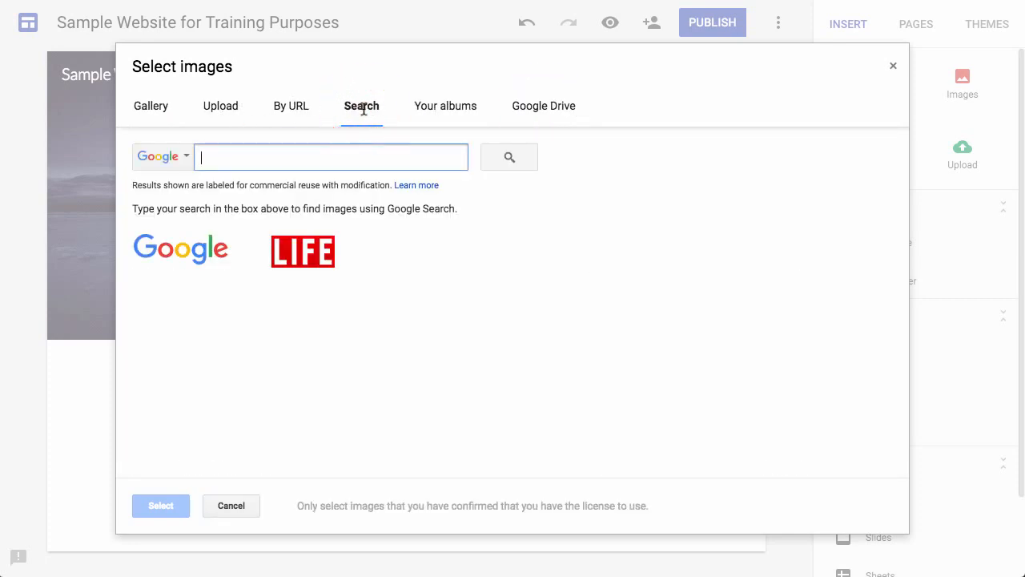
text(cat)
key(Return)
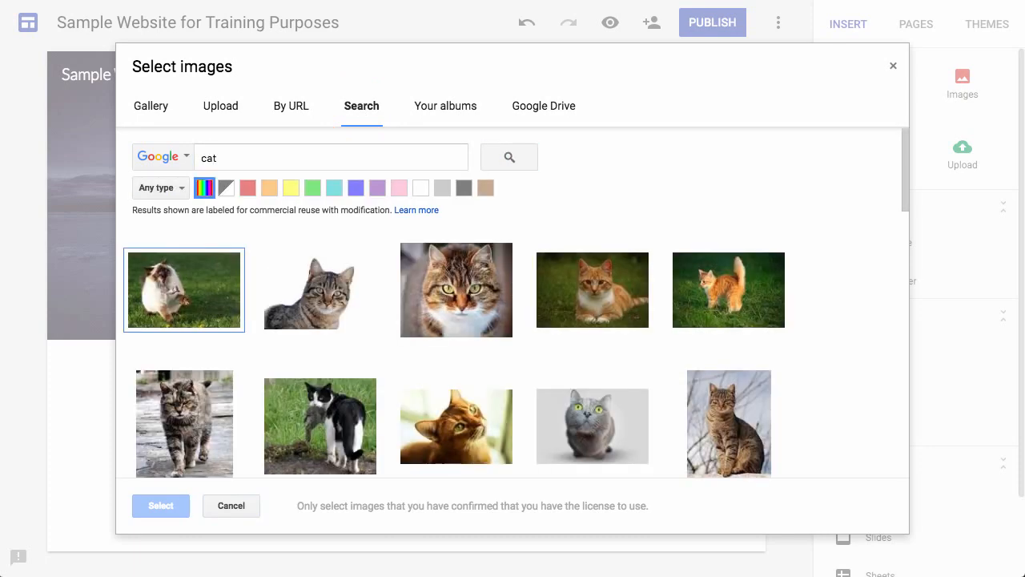
click(596, 299)
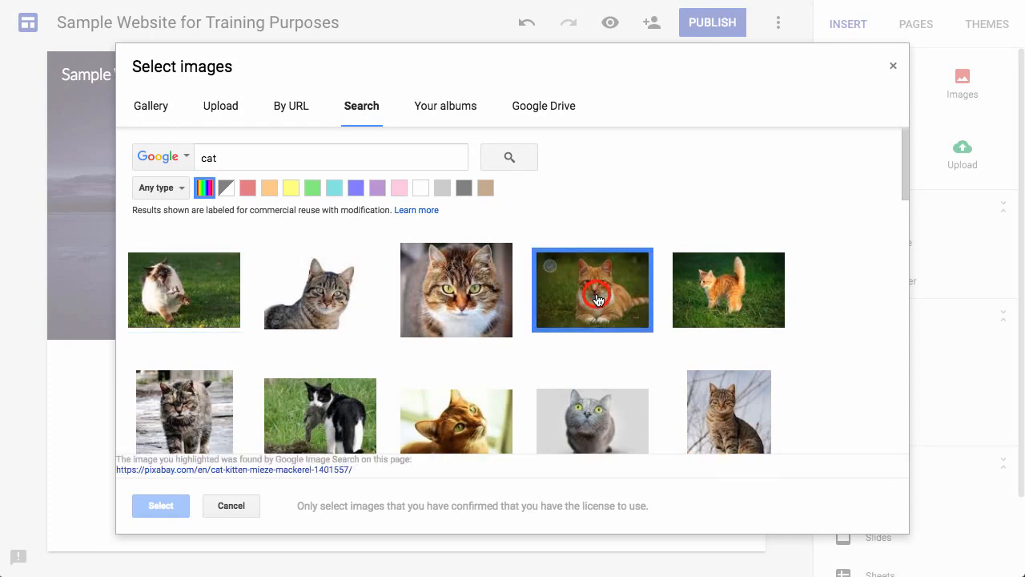
click(161, 505)
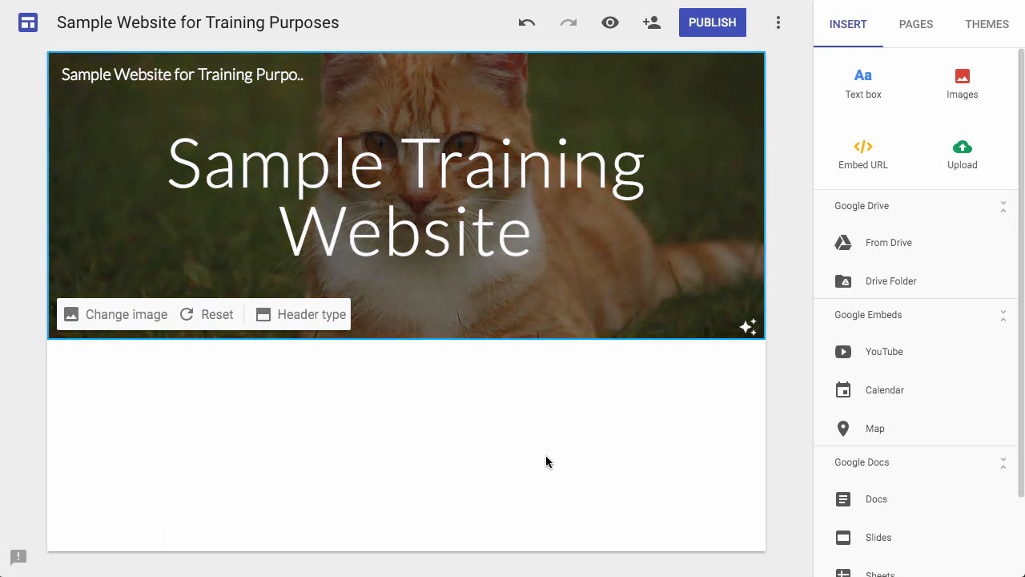
Remove the header image's readability adjustment, and reapply it.
click(748, 328)
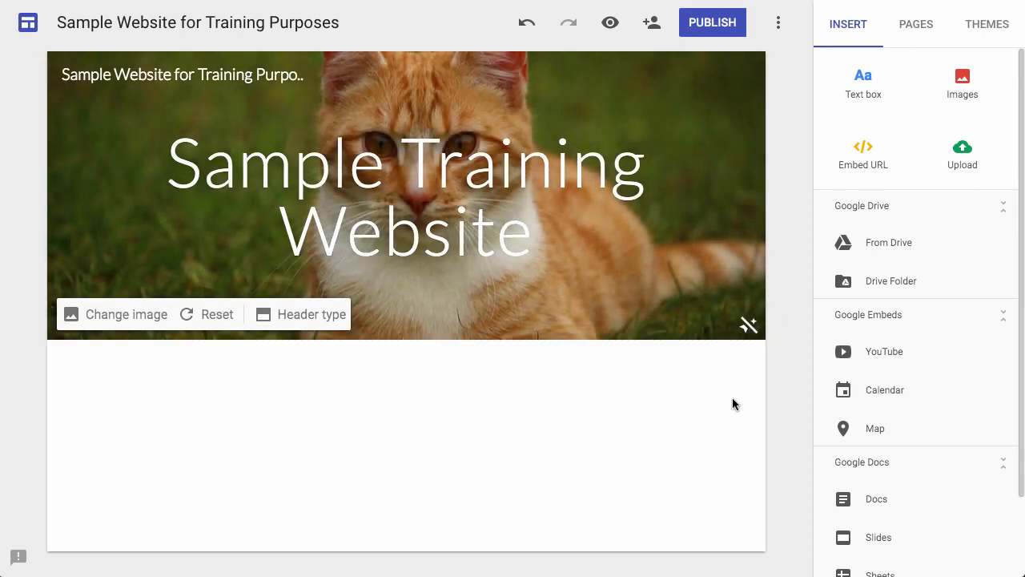
click(748, 328)
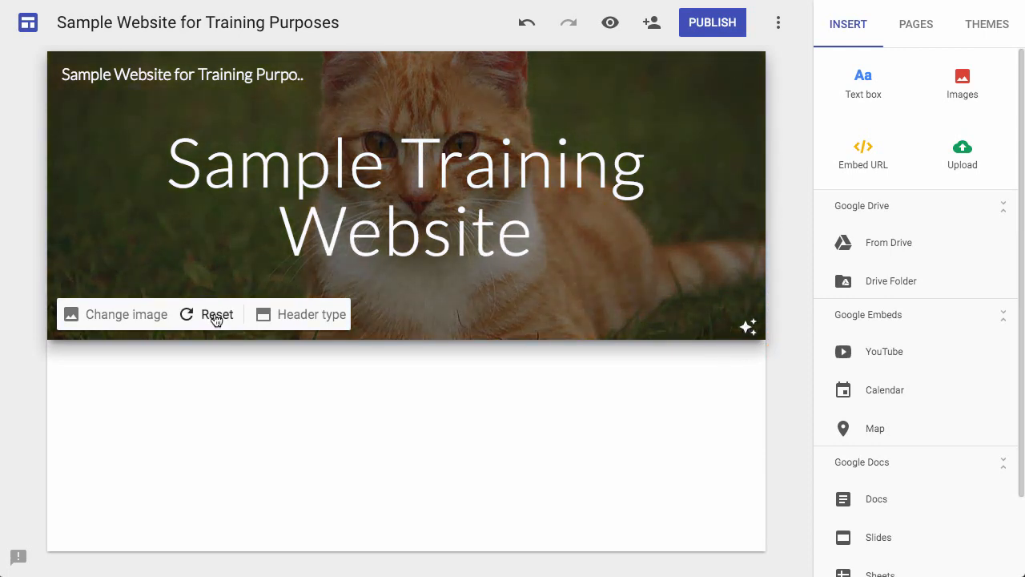
Switch the header type to Title only, and return it to Banner.
click(296, 319)
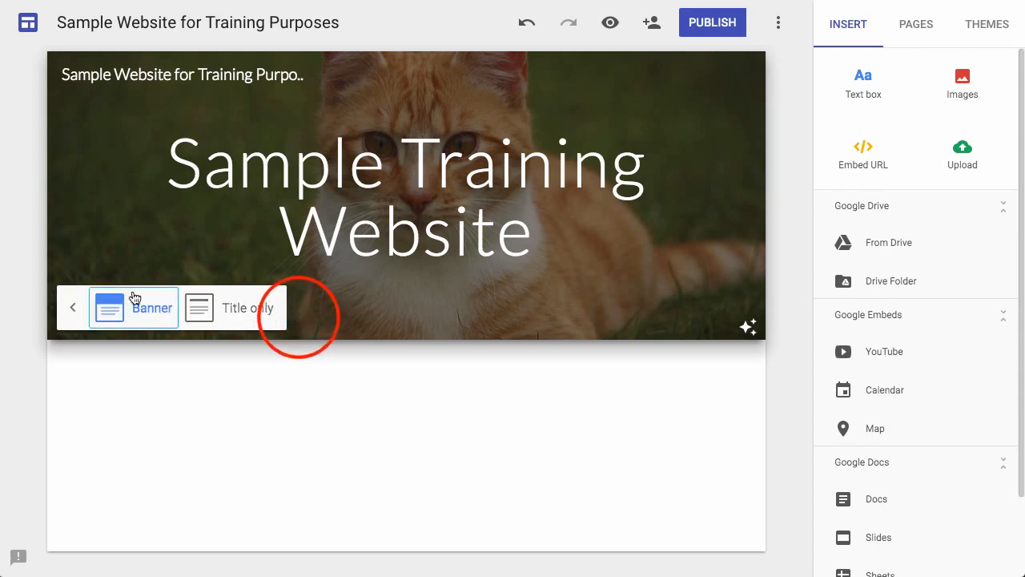
click(228, 310)
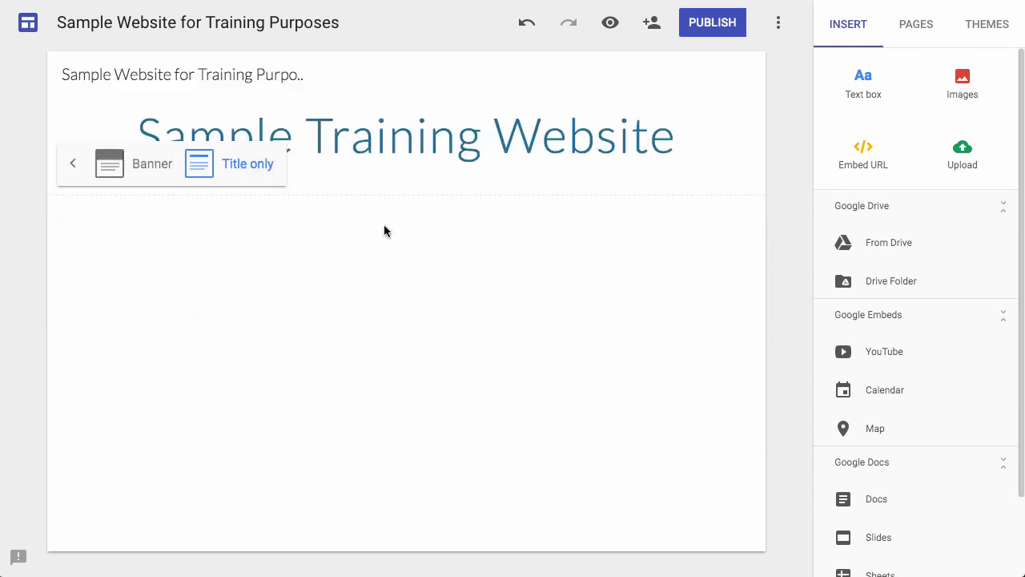
click(132, 163)
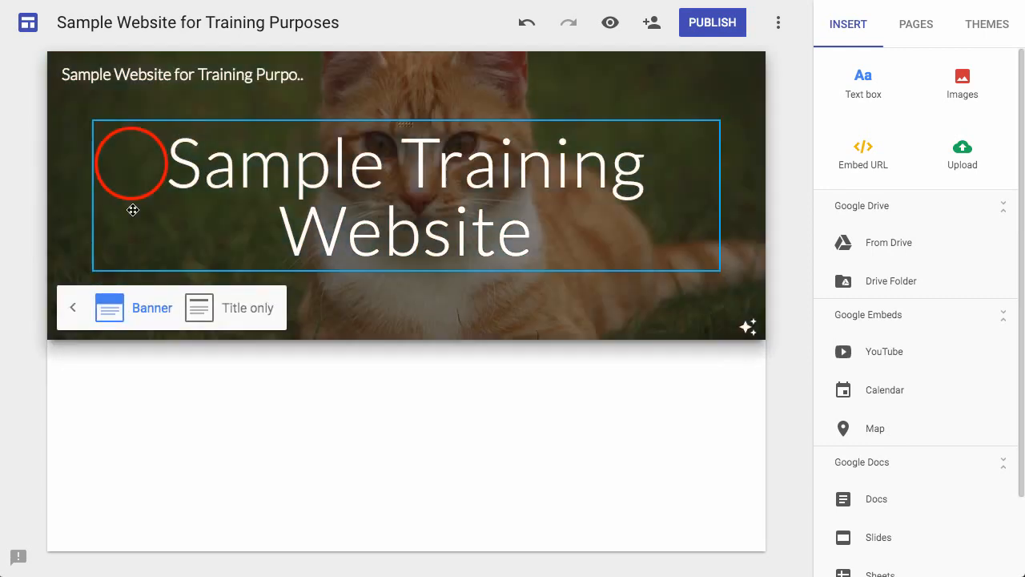
click(237, 397)
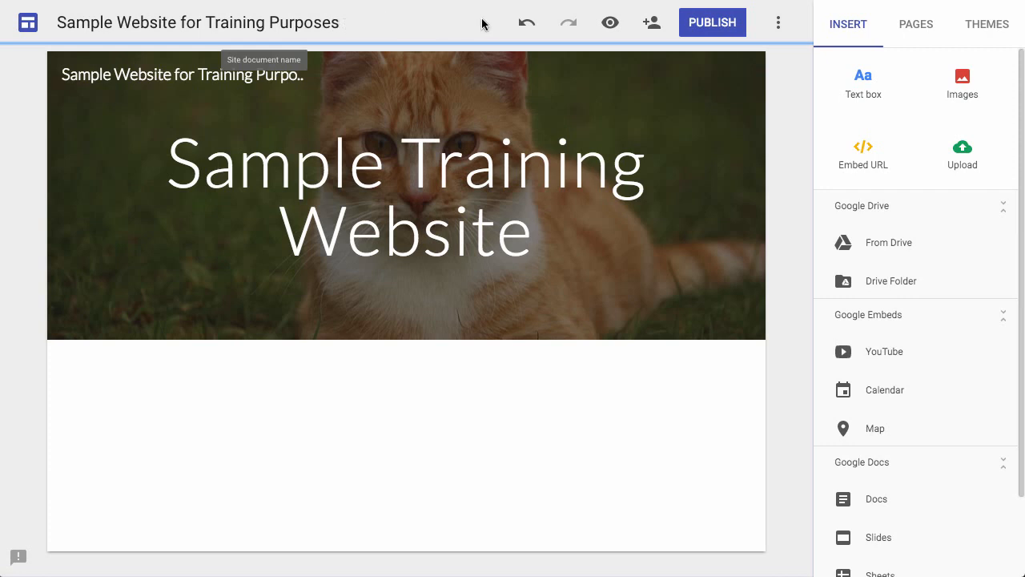
Undo the last header type change, and redo it.
click(527, 27)
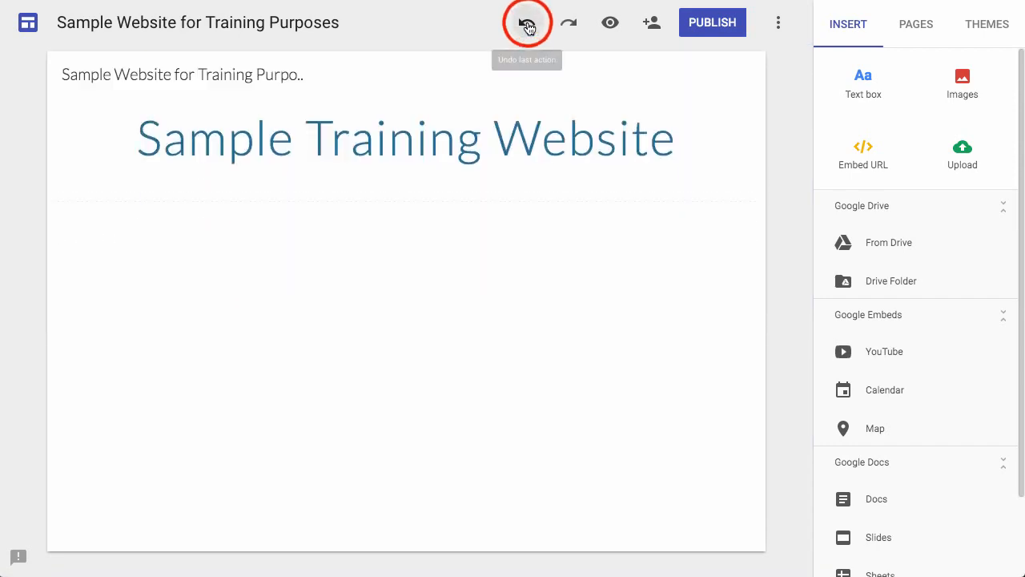
click(570, 26)
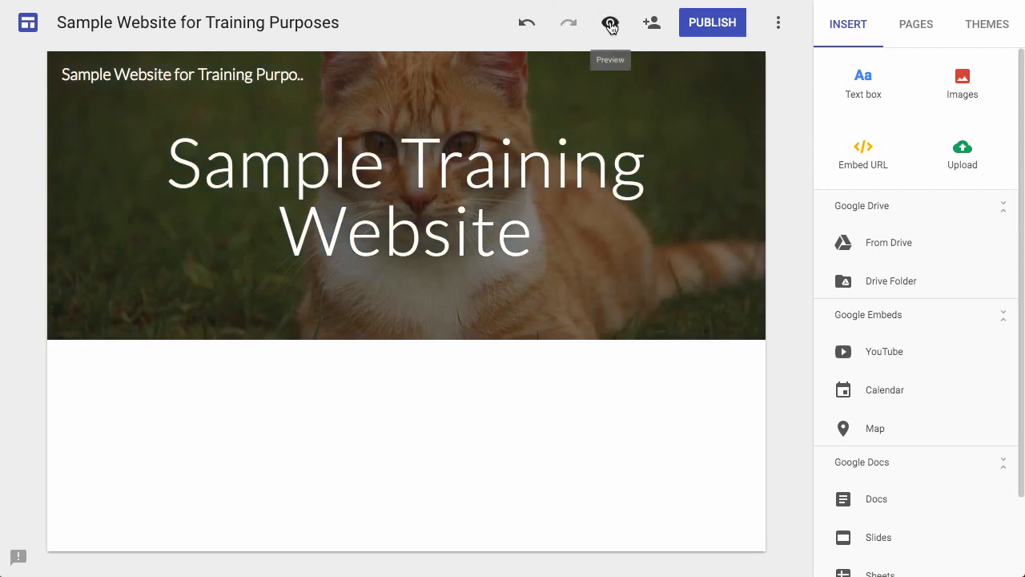
Preview the site in the phone and tablet layouts, and exit the preview.
click(610, 24)
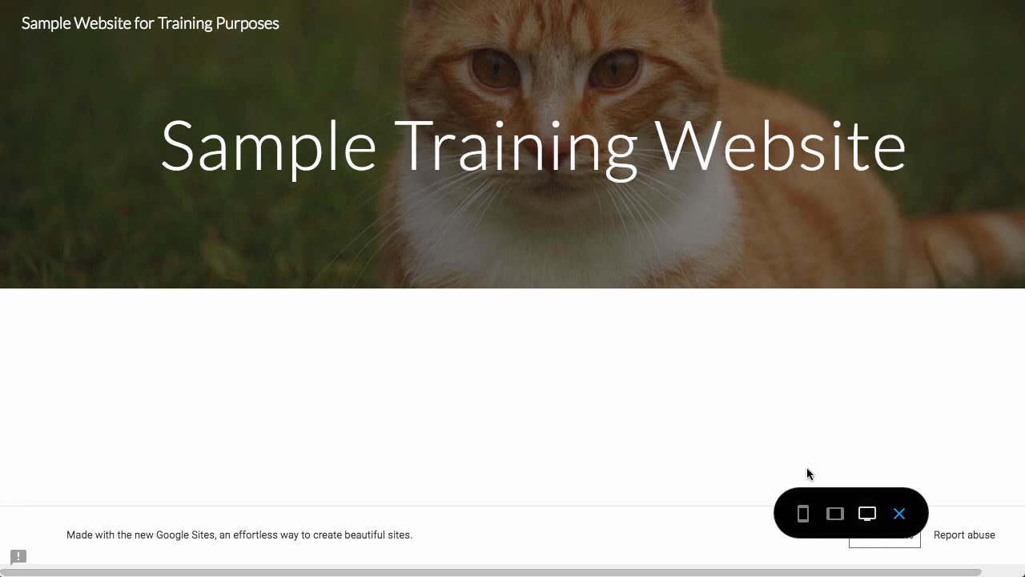
click(804, 517)
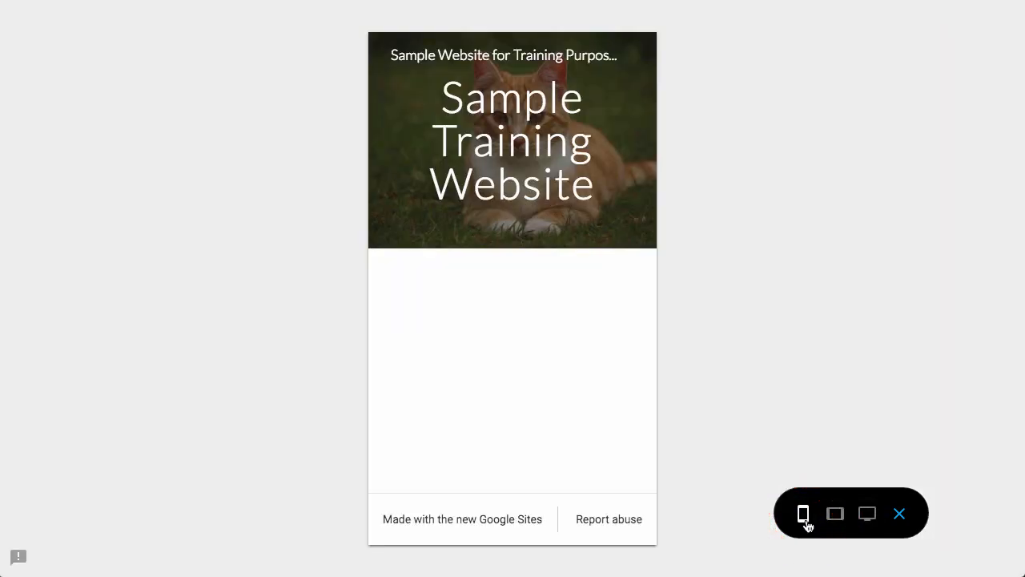
click(835, 516)
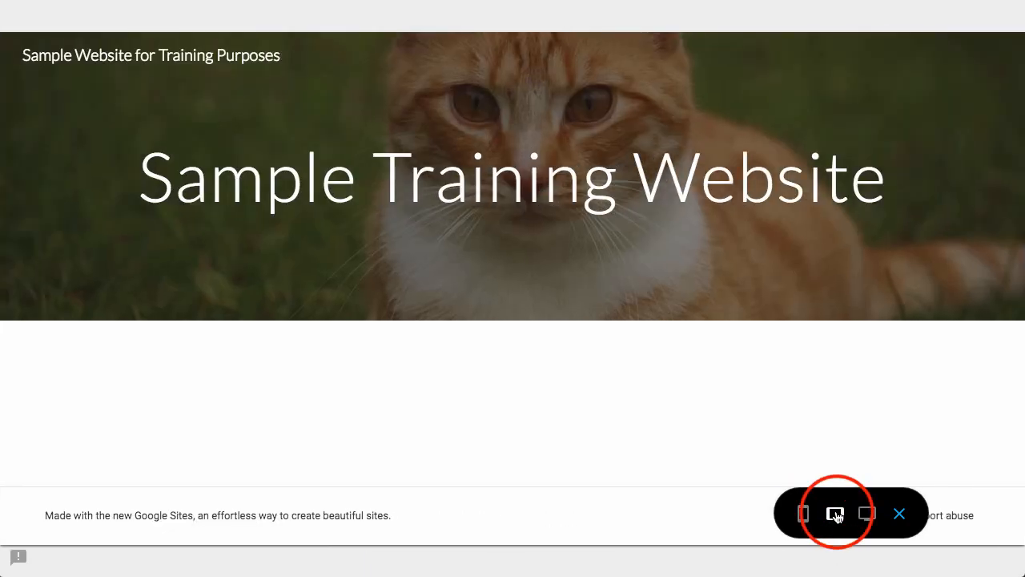
click(900, 517)
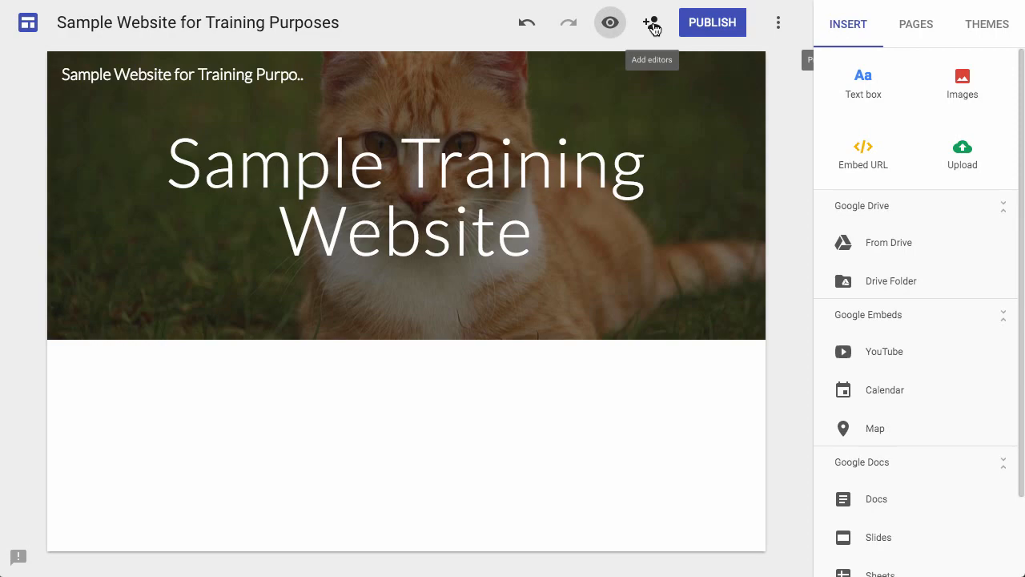
Review the site's options for adding editors and inviting people.
click(651, 24)
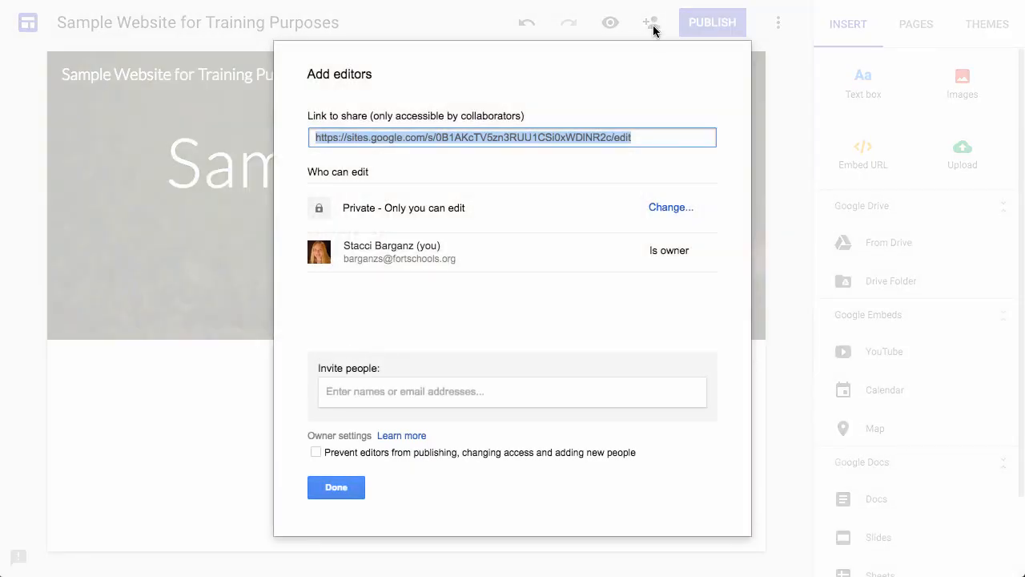
click(468, 385)
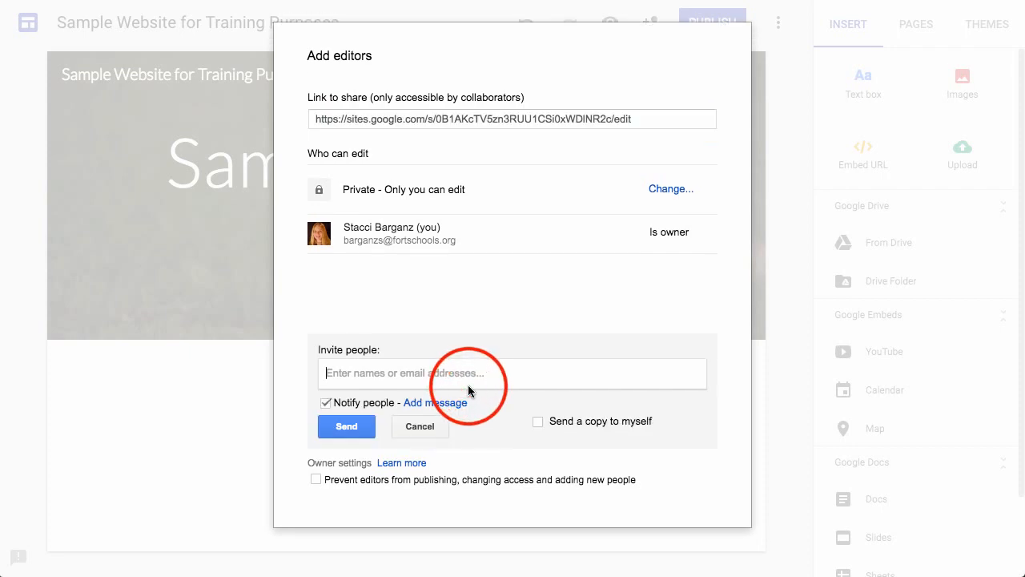
click(354, 434)
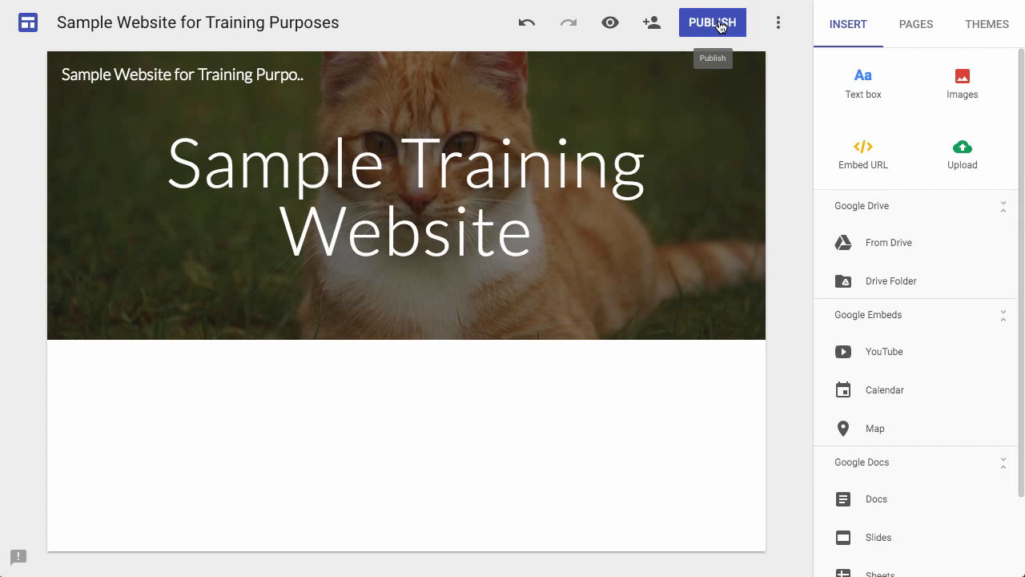
click(718, 24)
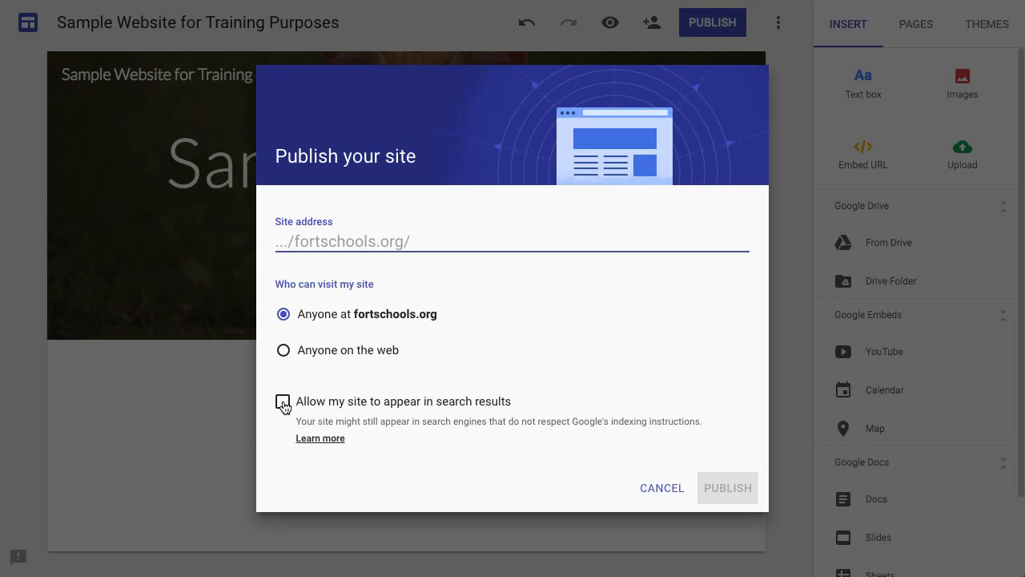
text(sample)
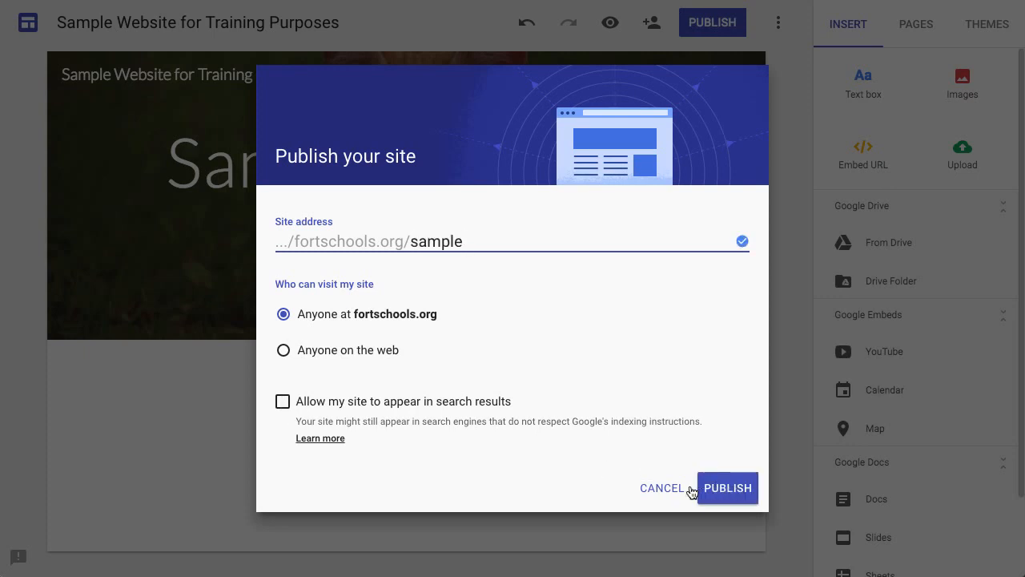
click(664, 489)
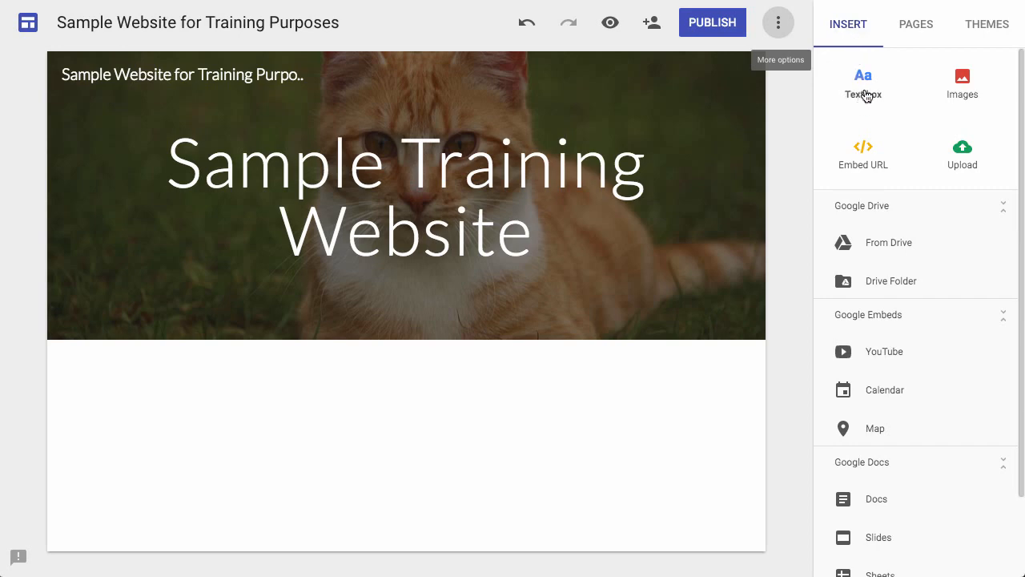
Insert a text box below the header and paste the copied Gettysburg Address text into it.
click(865, 95)
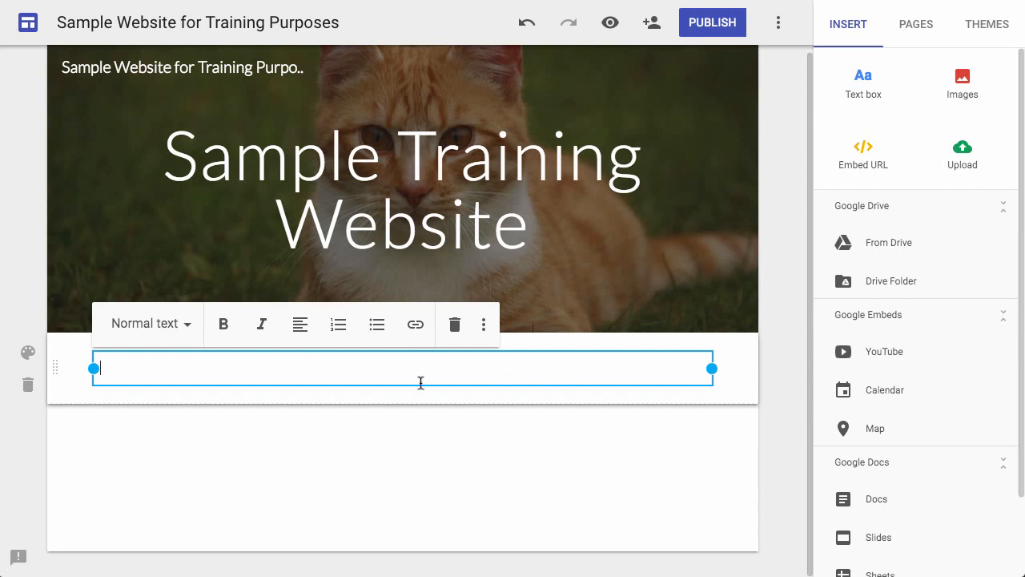
click(188, 324)
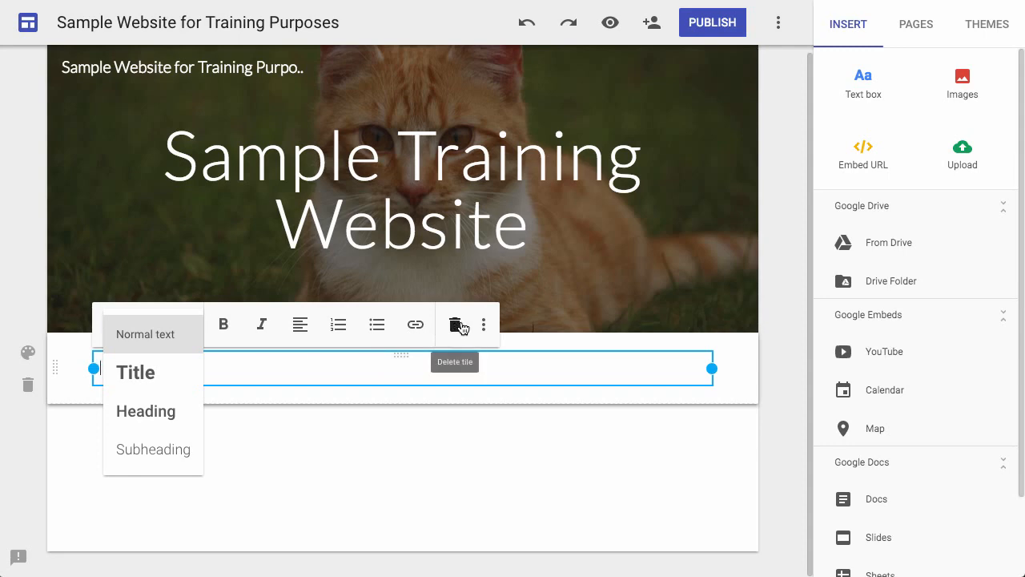
text(Four score and seven years ago our fathers brought forth on this continent, a new nation, conceived in Liberty, and dedicated to the proposition that all men are created equal. Now we are engaged in a great civil war, testing whether that nation, or any nation so conceived and so dedicated, can long endure. We are met on a great battle-field of that war. We have come to dedicate a portion of that field, as a final resting place for those who here gave their lives that that nation might live. It is altogether fitting and proper that we should do this. But, in a larger sense, we can not dedicate -- we can not consecrate -- we can not hallow -- this ground. The brave men, living and dead, who struggled here, have consecrated it, far above our poor power to add or detract. The world will little note, nor long remember what we say here, but it can never forget what they did here. It is for us the living, rather, to be dedicated here to the unfinished work which they who fought here have thus far so nobly advanced. It is rather for us to be here dedicated to the great task remaining before us -- that from these honored dead we take increased devotion to that cause for which they gave the last full measure of devotion -- that we here highly resolve that these dead shall not have died in vain -- that this nation, under God, shall have a new birth of freedom -- and that government of the people, by the people, for the people, shall not perish from the earth.)
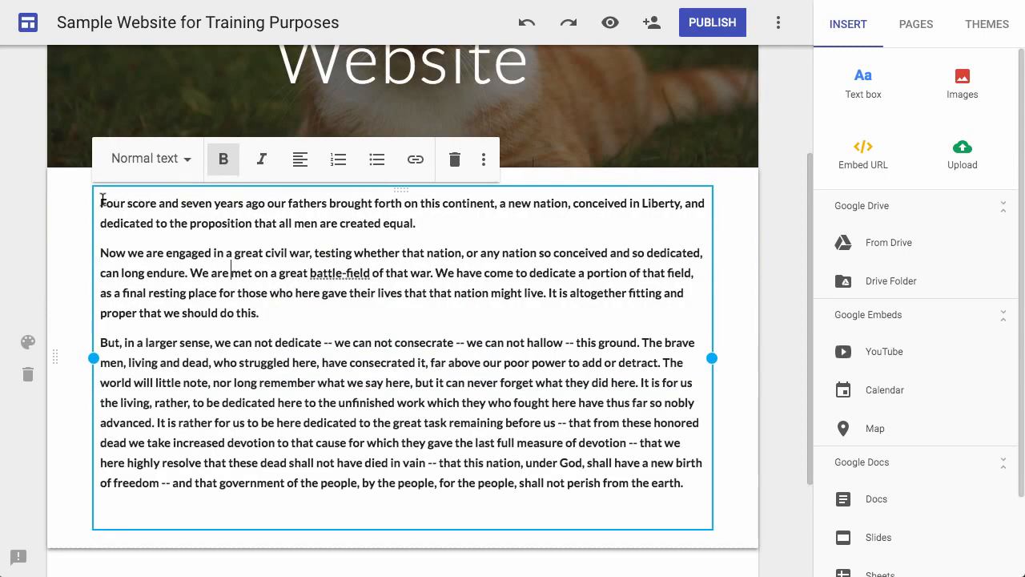
Italicize the opening phrase "Four score and seven years ago", and clear the formatting of the whole text.
drag(99, 202, 264, 203)
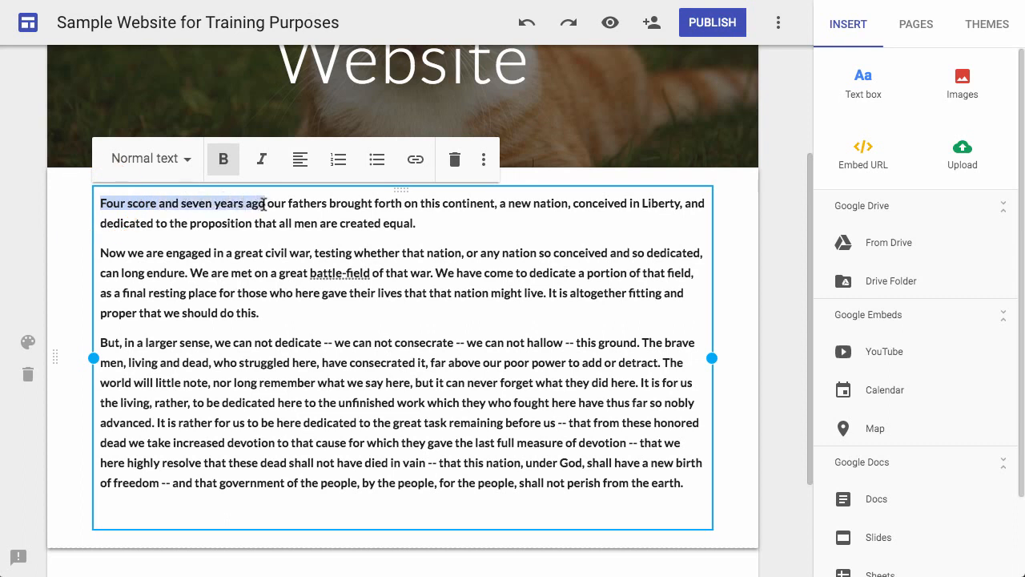
click(262, 159)
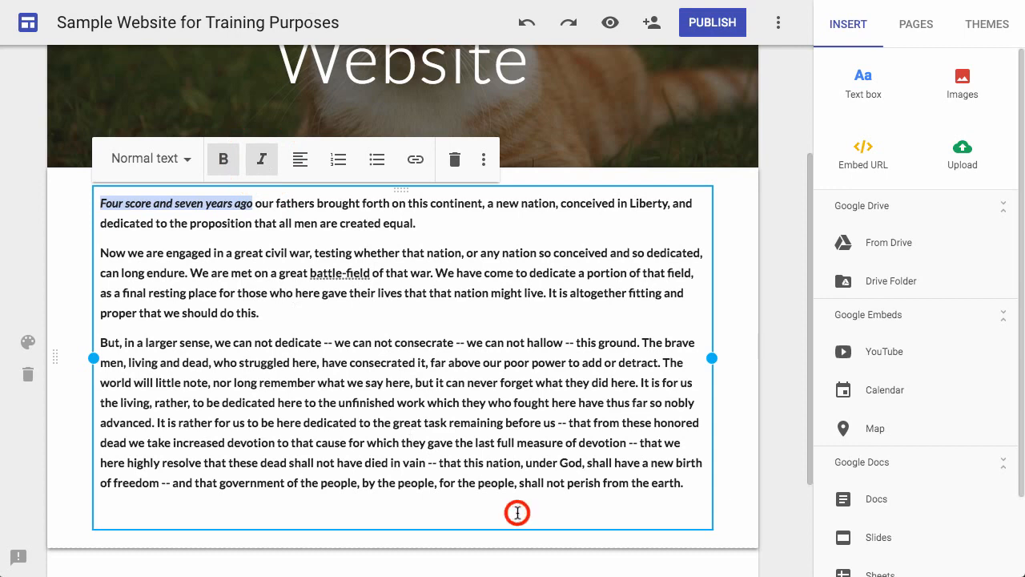
drag(517, 512, 33, 158)
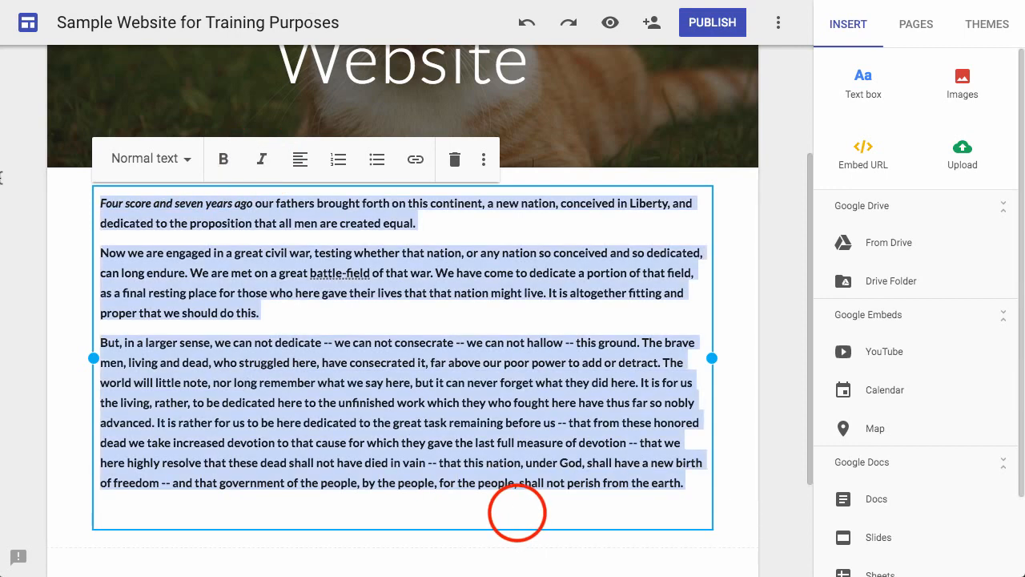
click(483, 160)
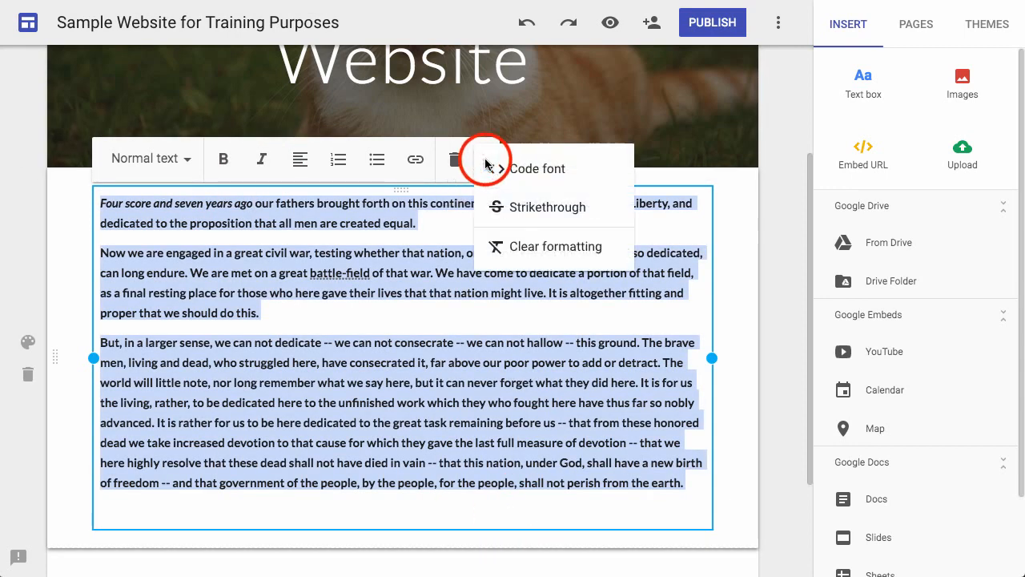
click(523, 248)
click(491, 329)
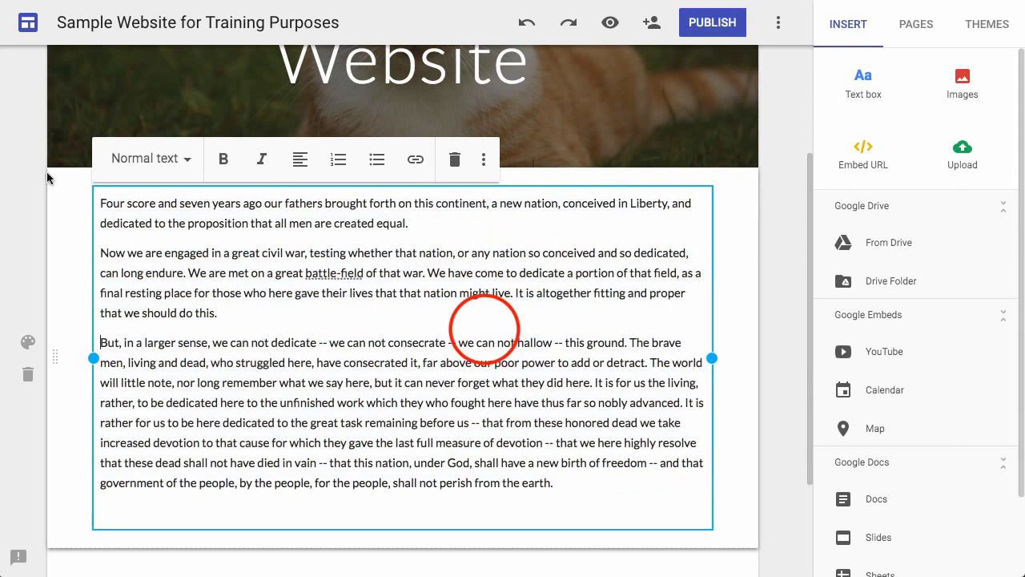
Make the opening phrase "Four score and seven years ago" bold and italic.
drag(99, 203, 260, 206)
click(224, 159)
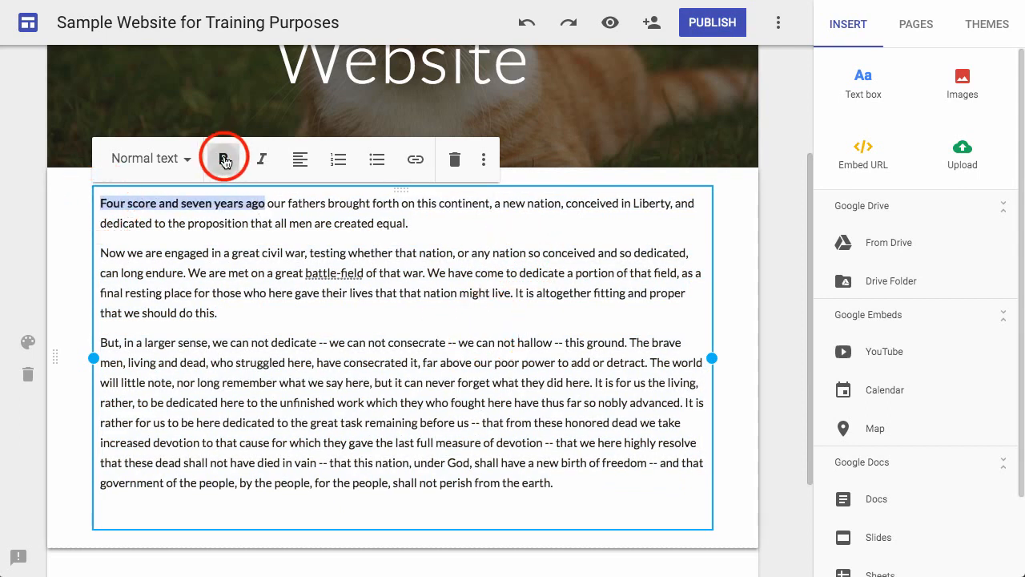
click(260, 160)
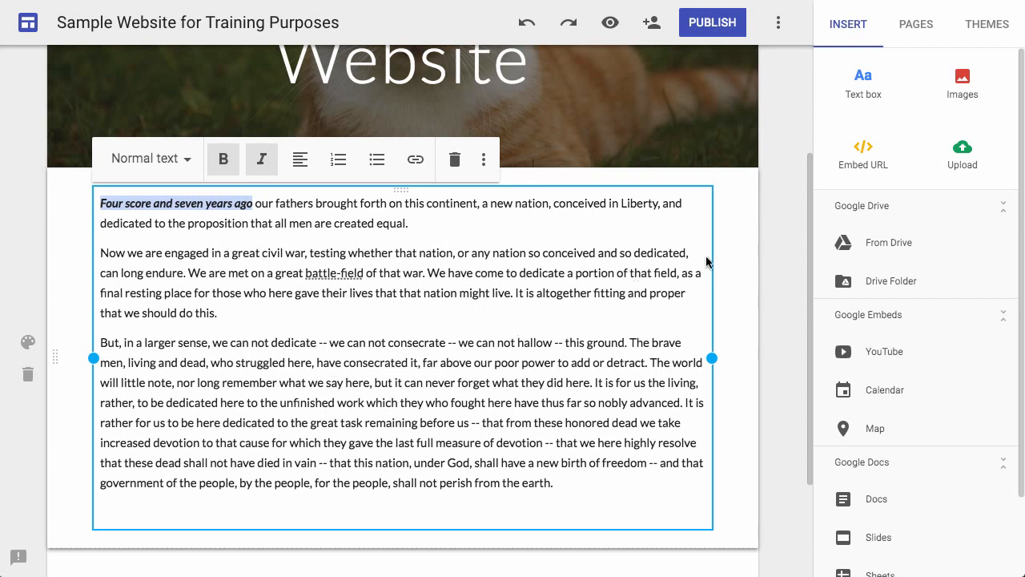
click(733, 244)
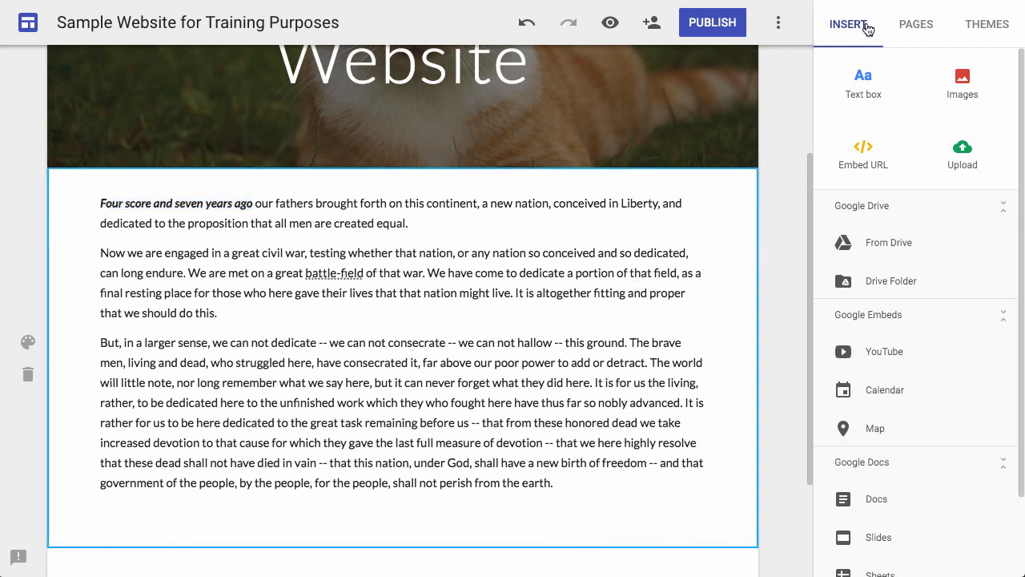
Search the web images for "abraham lincoln" and insert the first portrait into the page.
click(963, 83)
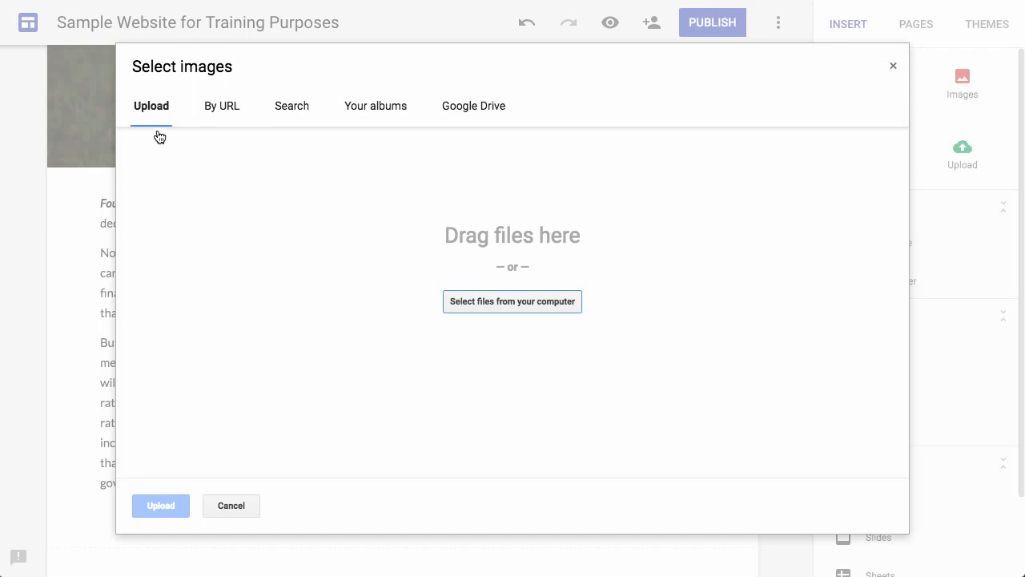
click(225, 105)
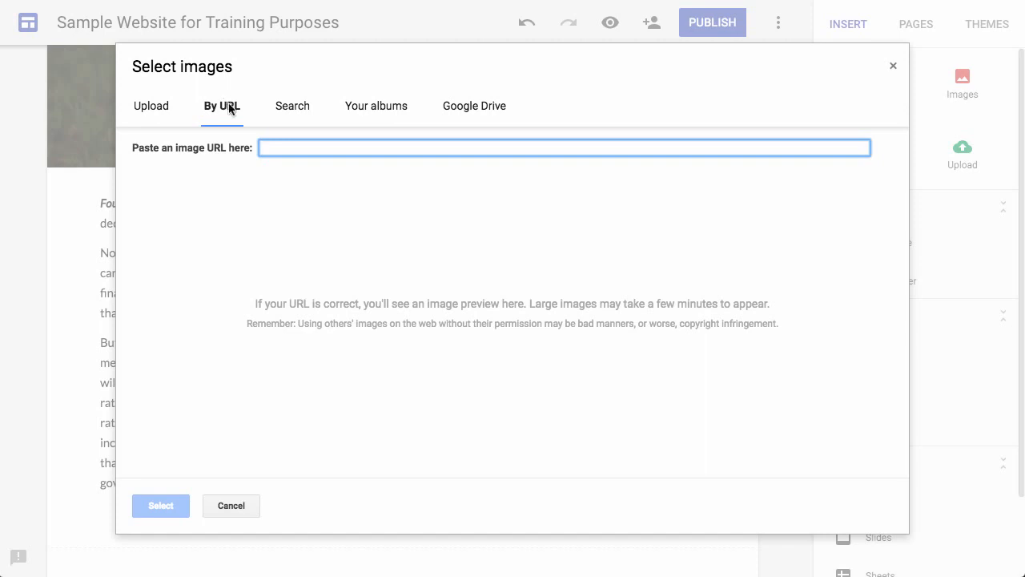
click(300, 109)
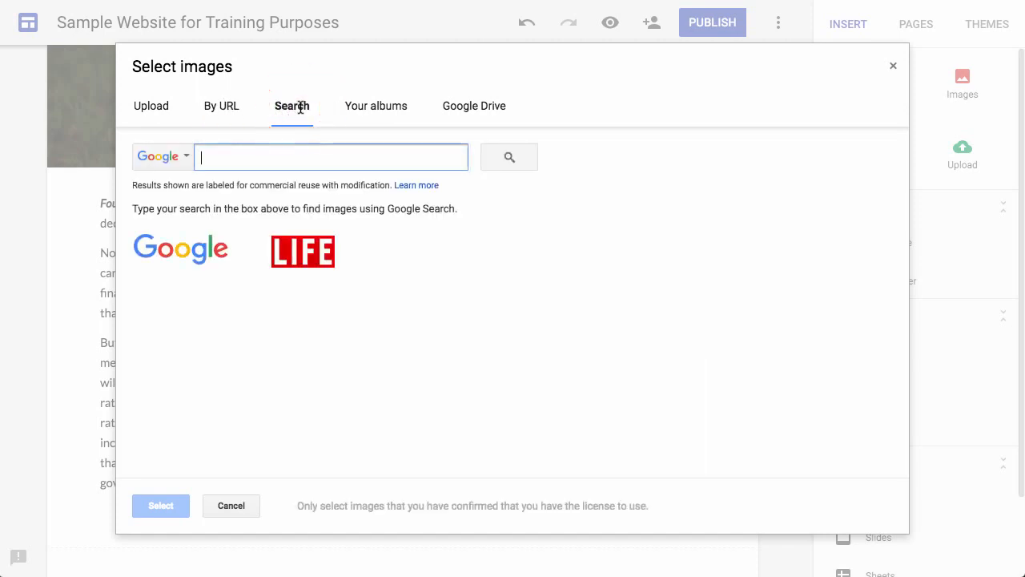
text(abra)
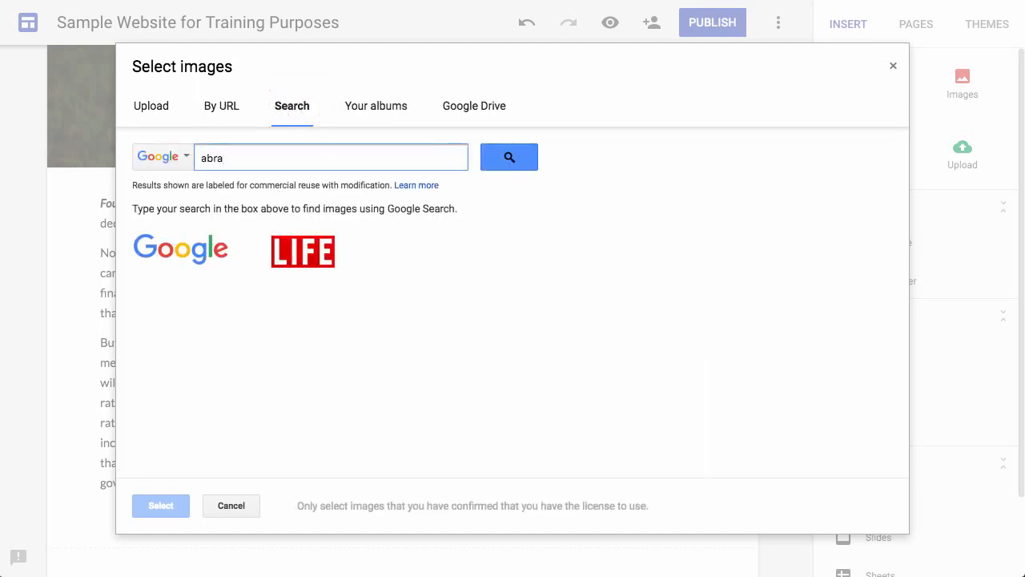
text(ham lincoln)
key(Return)
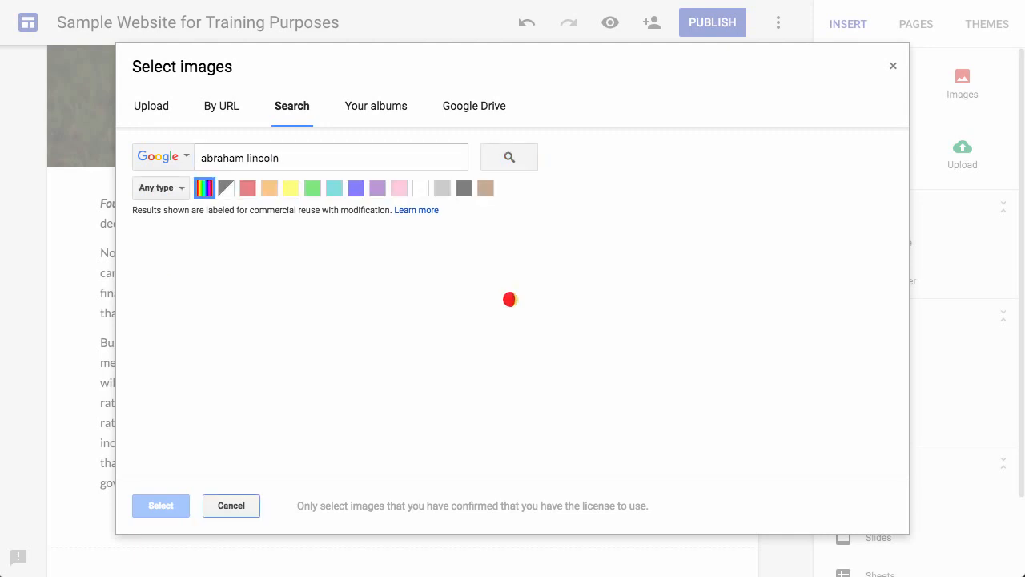
click(184, 295)
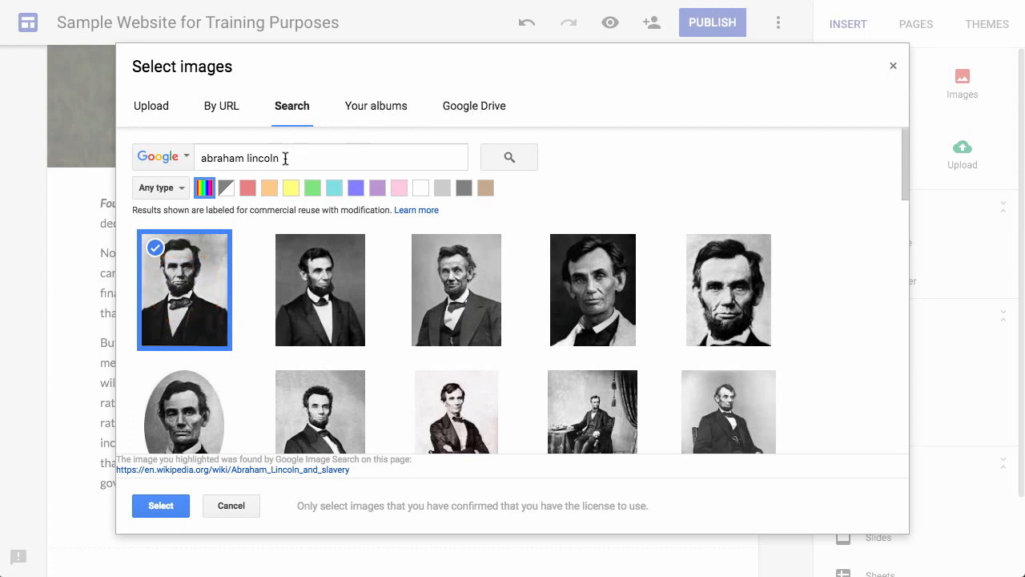
click(156, 507)
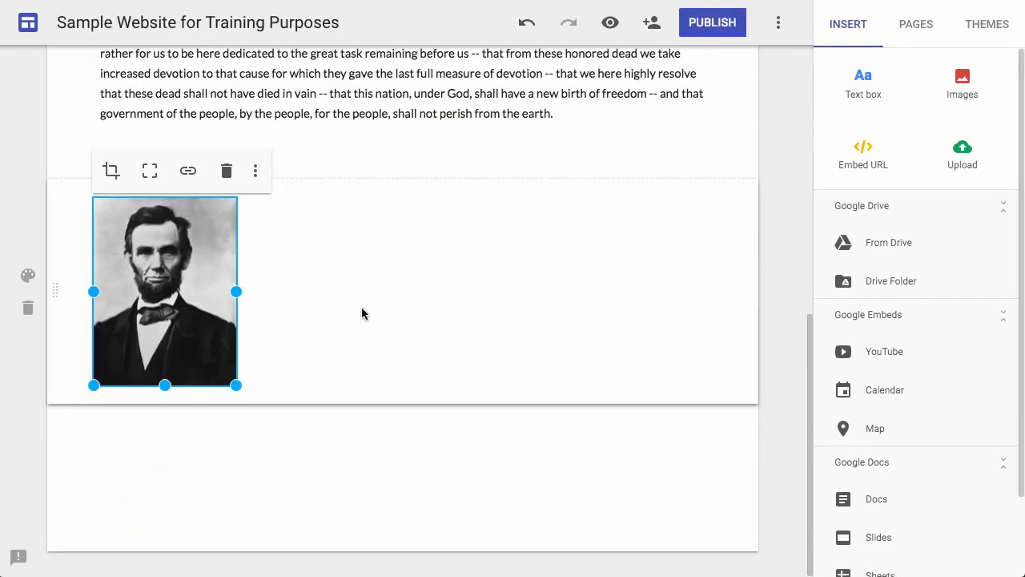
Move the Lincoln portrait into the text section, first to the left of the text and finally to its right.
scroll(361, 313, up, 2)
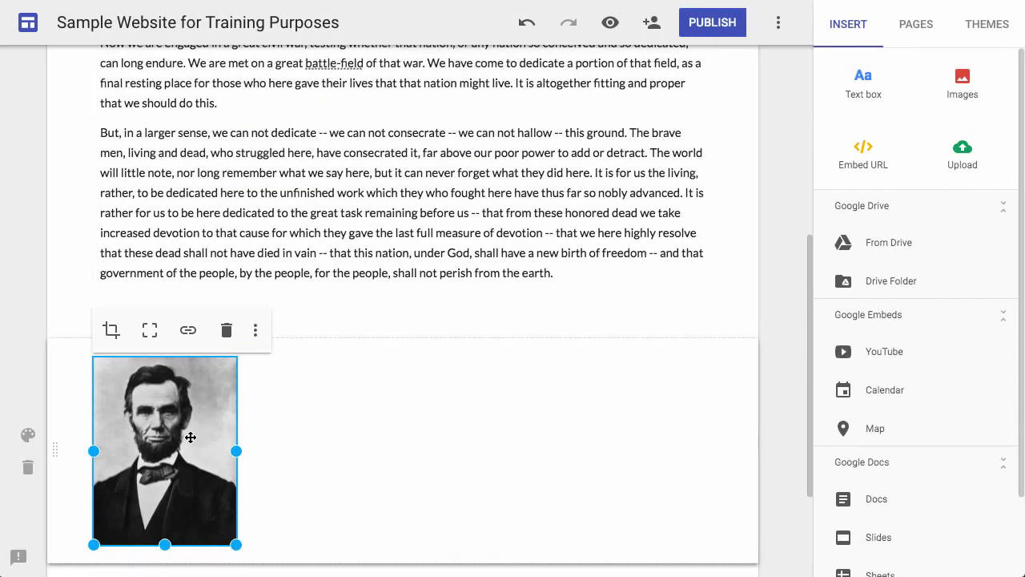
drag(186, 442, 87, 149)
scroll(224, 291, up, 4)
scroll(224, 292, down, 1)
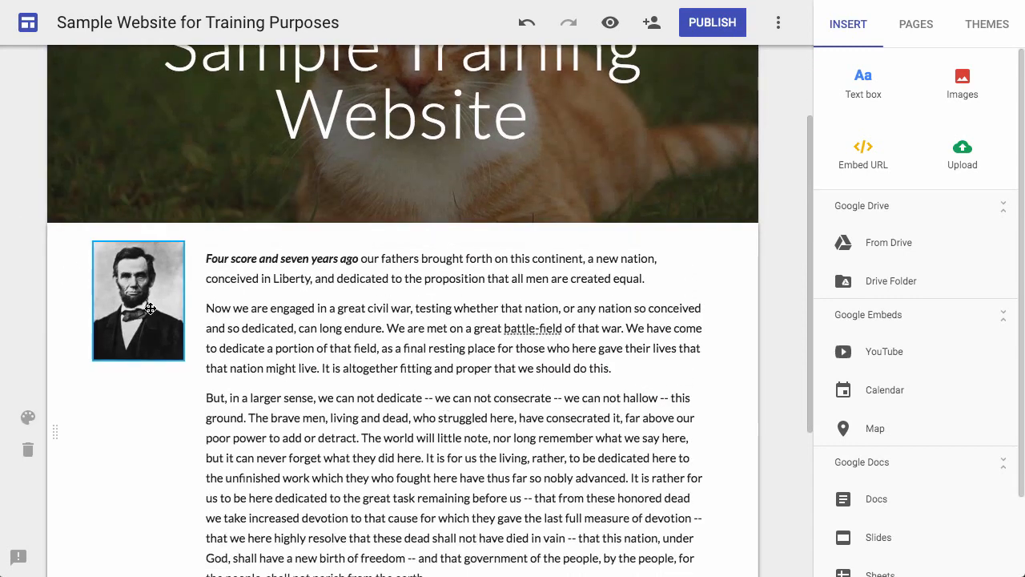
drag(150, 307, 568, 319)
drag(474, 317, 658, 322)
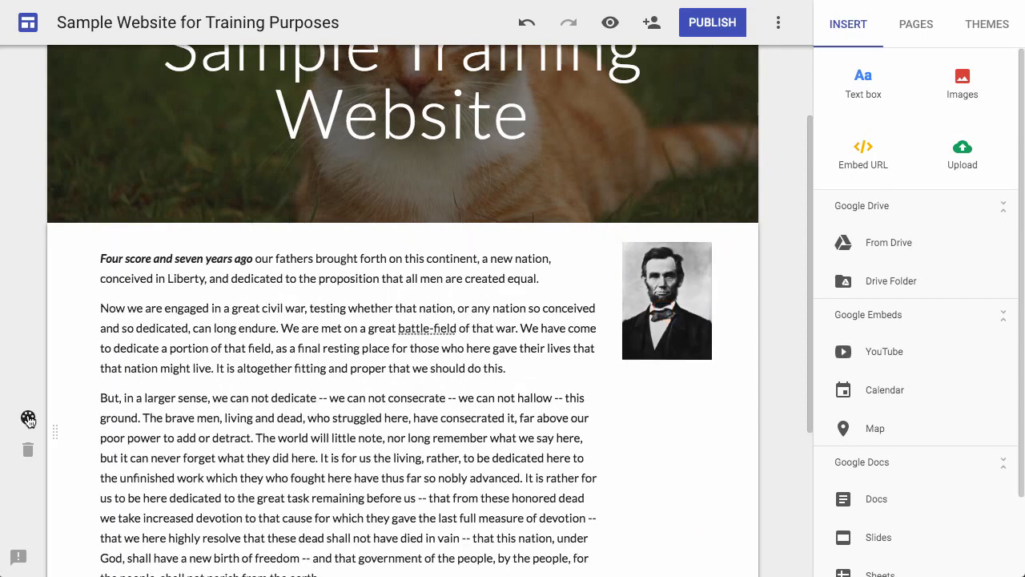
click(864, 164)
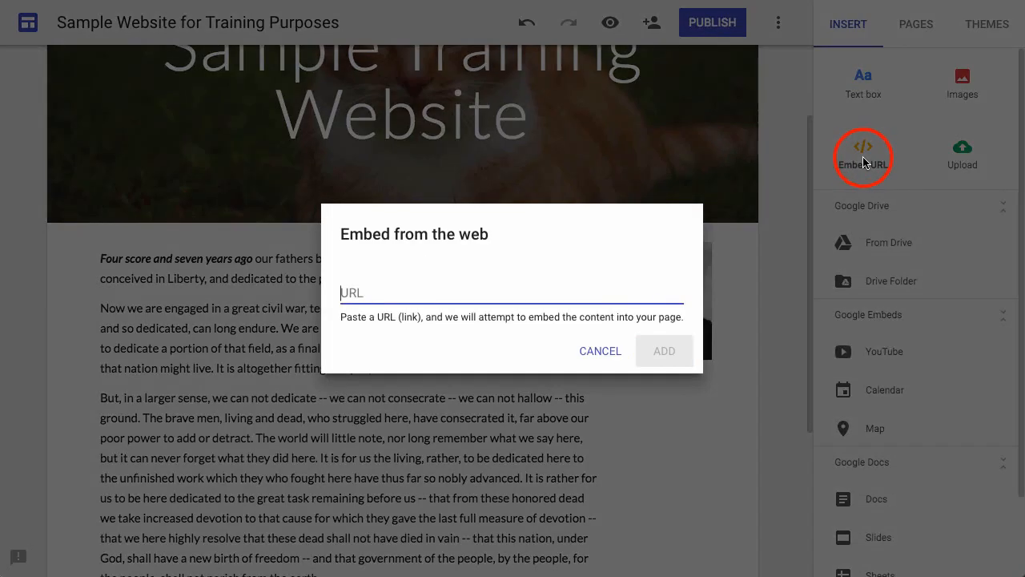
click(385, 287)
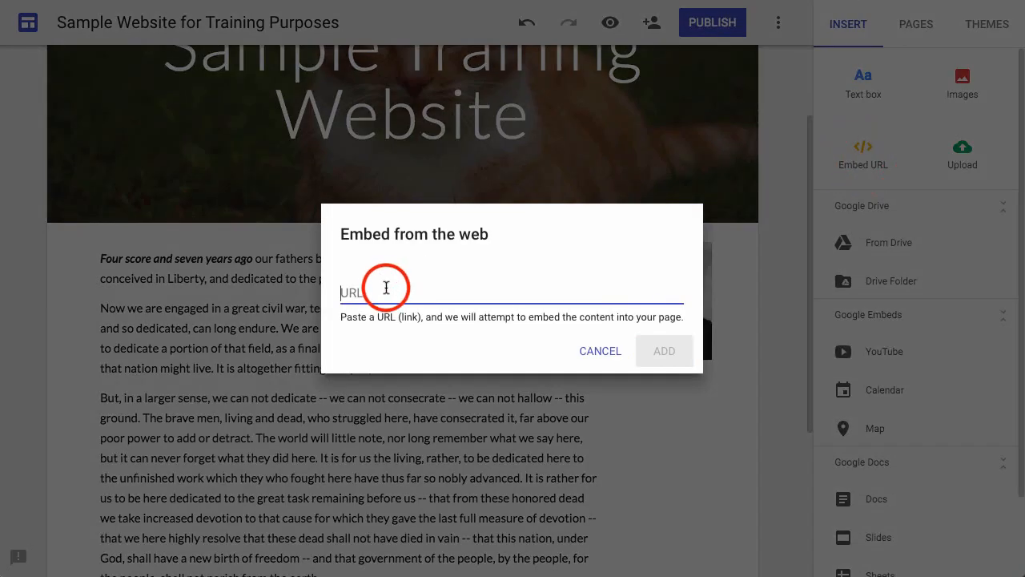
text(https://www.youtube.com/watch?v=U2a-S3rjDBw)
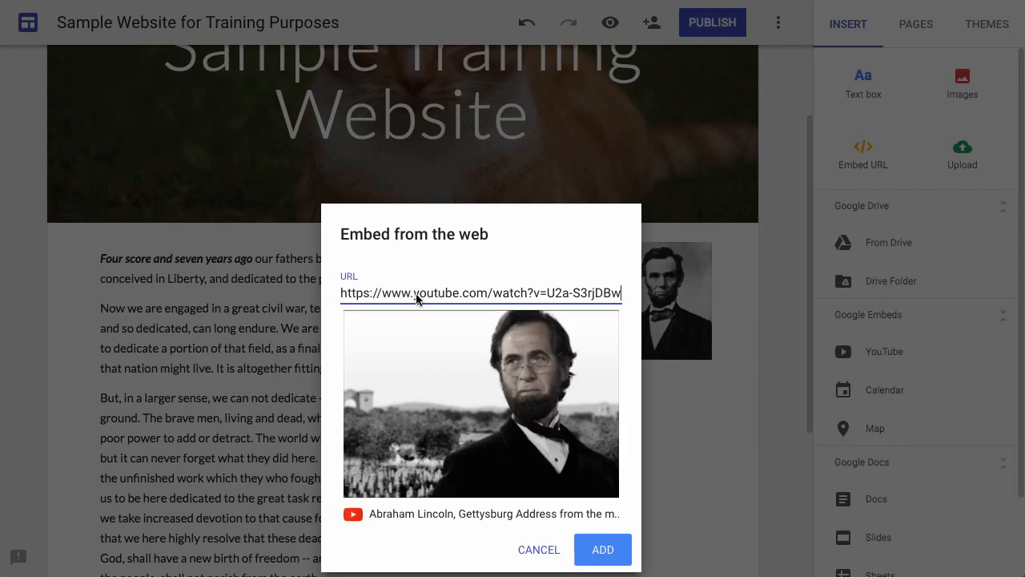
click(611, 550)
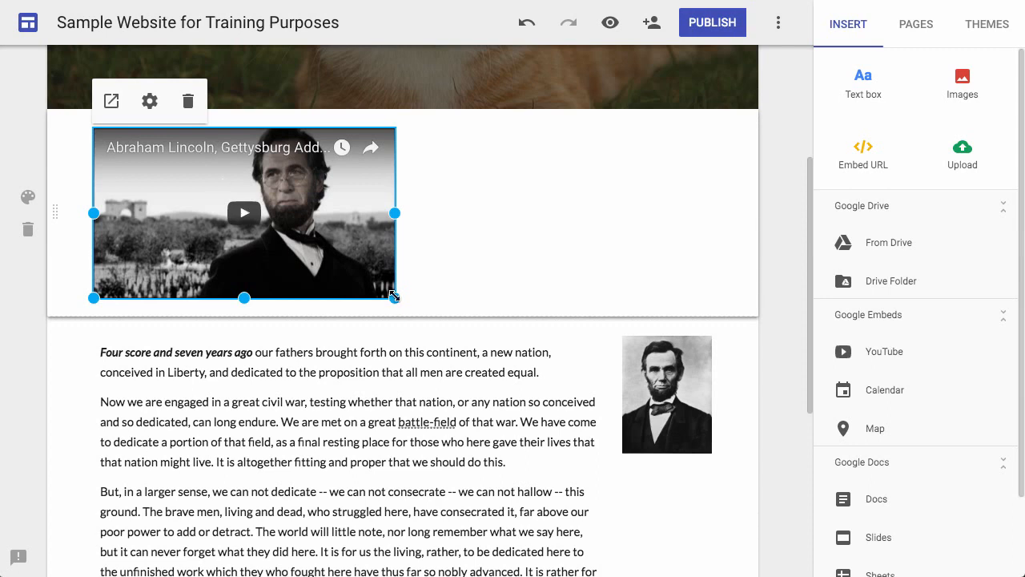
Enlarge the embedded video to the full content width and greater height, and move its section below the Gettysburg Address text.
drag(394, 297, 712, 354)
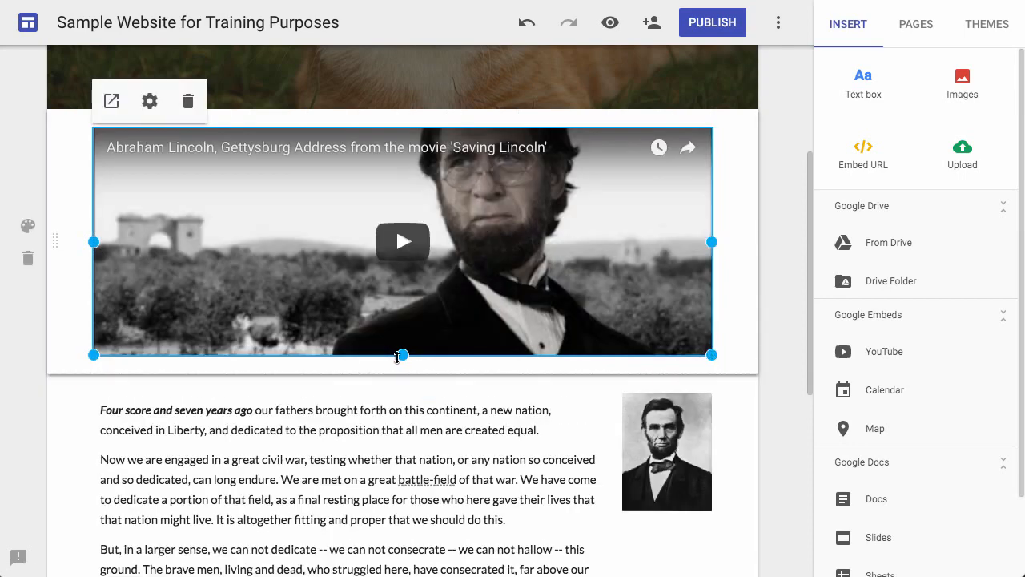
drag(399, 357, 404, 501)
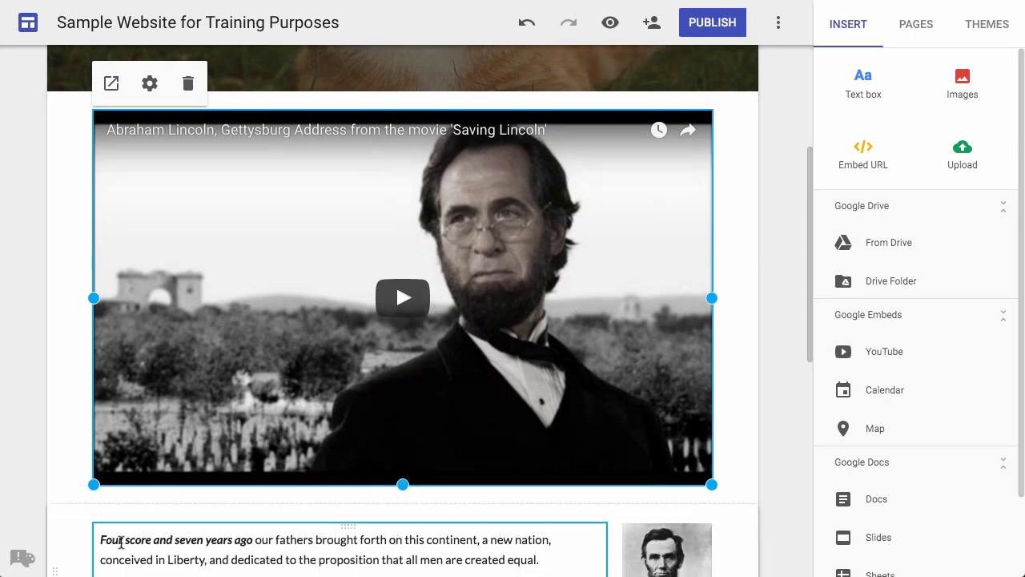
scroll(236, 512, down, 3)
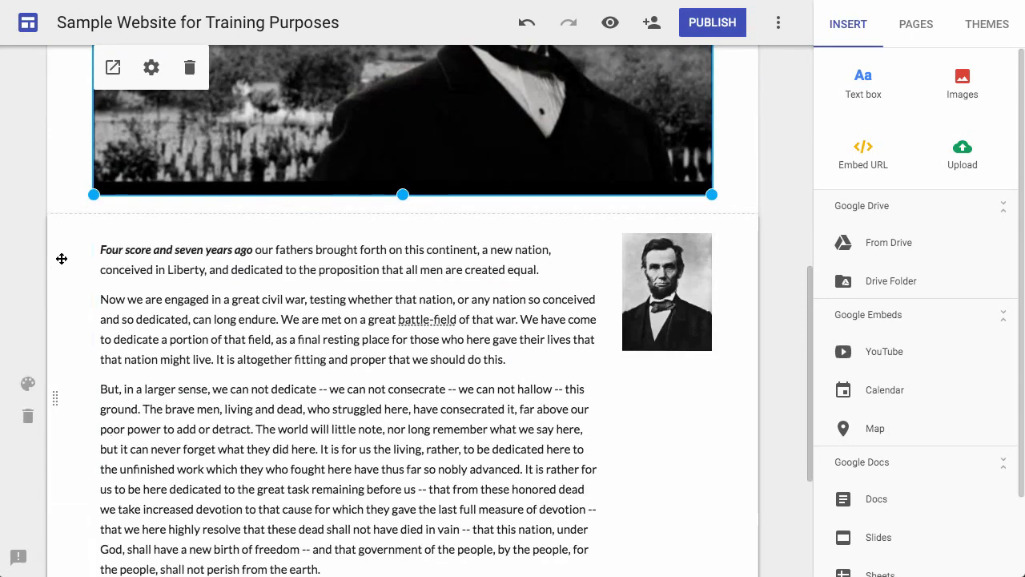
scroll(102, 165, up, 1)
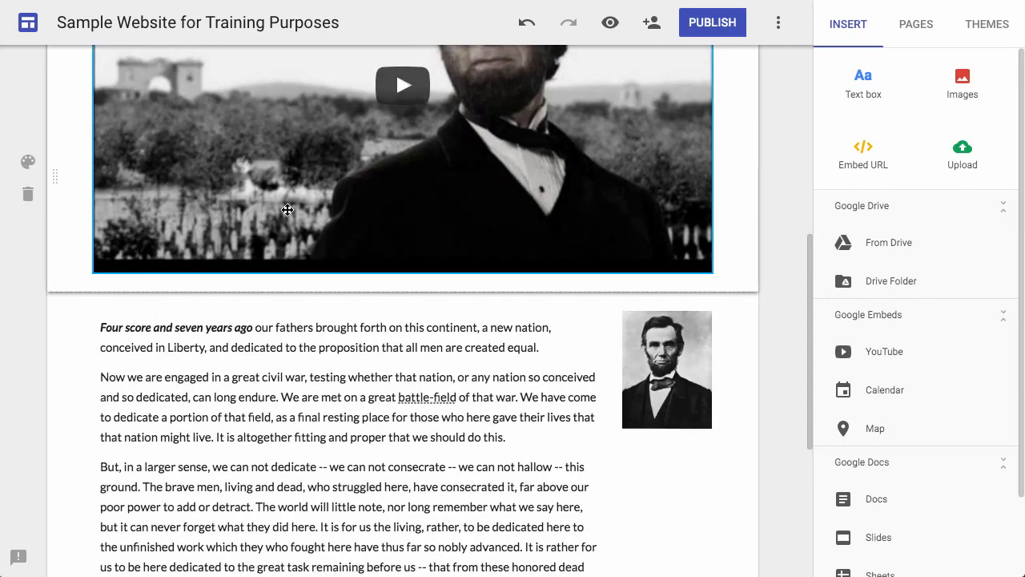
drag(56, 88, 59, 520)
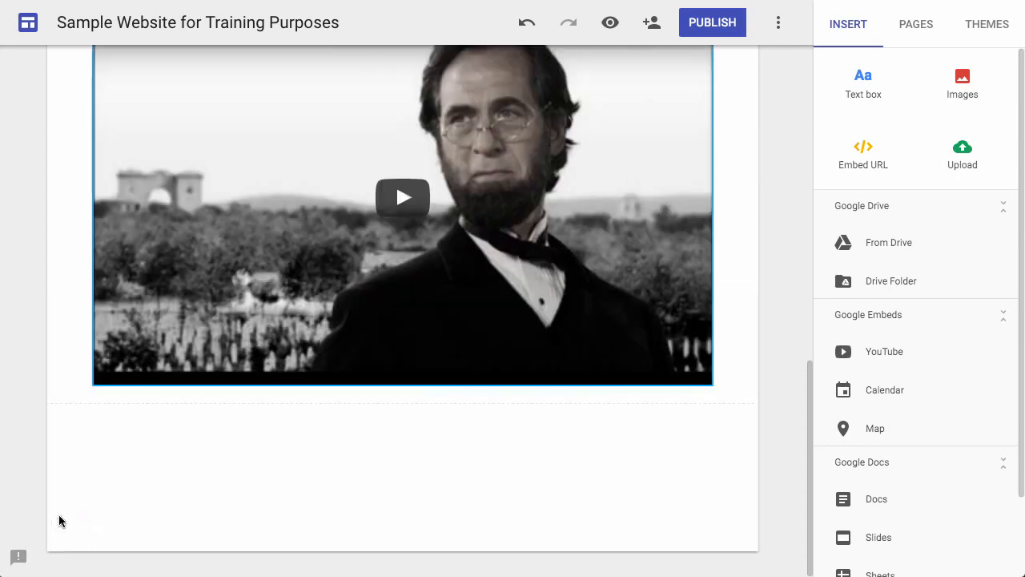
scroll(59, 519, up, 7)
scroll(60, 516, up, 1)
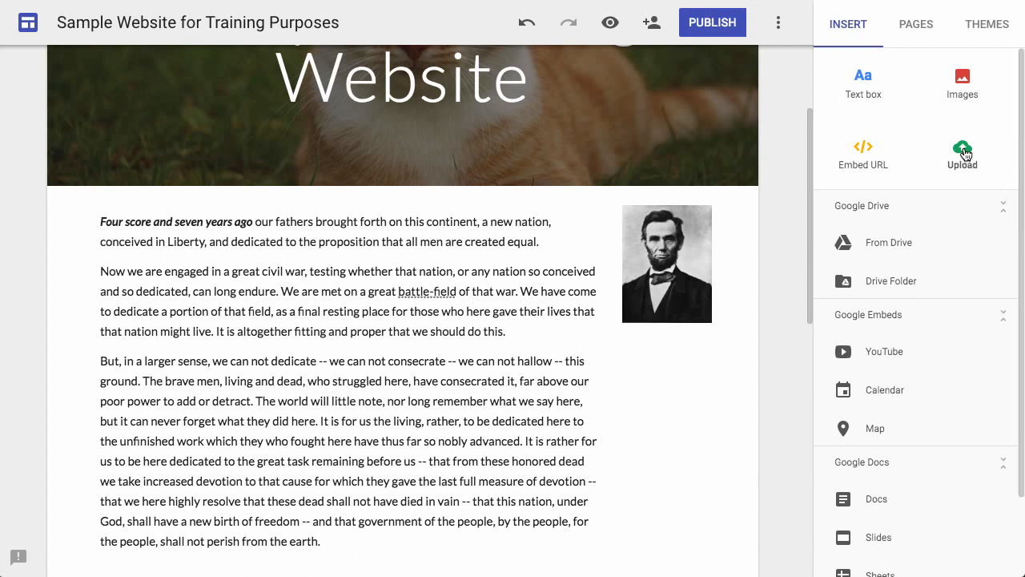
click(965, 153)
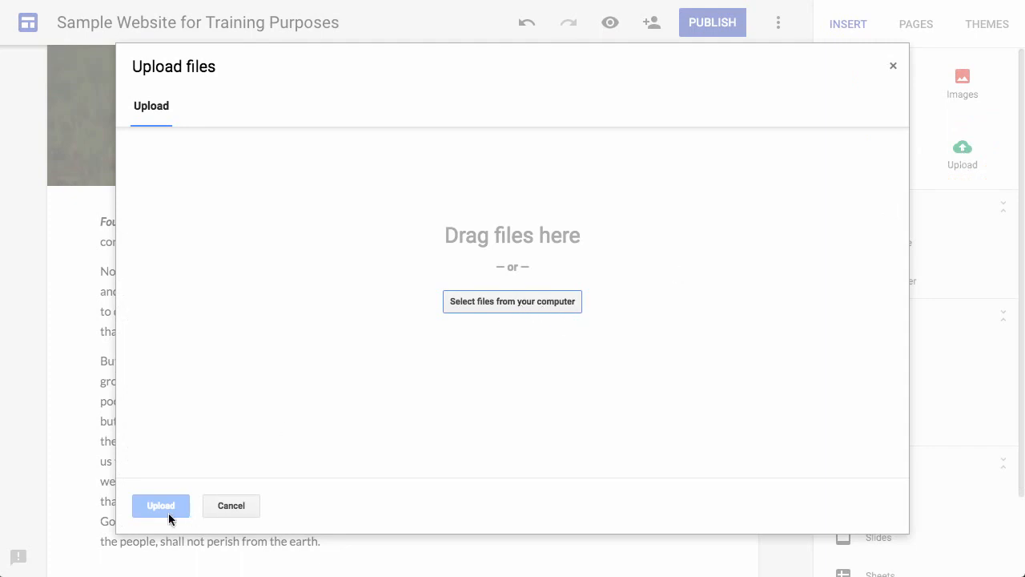
click(237, 507)
click(1012, 210)
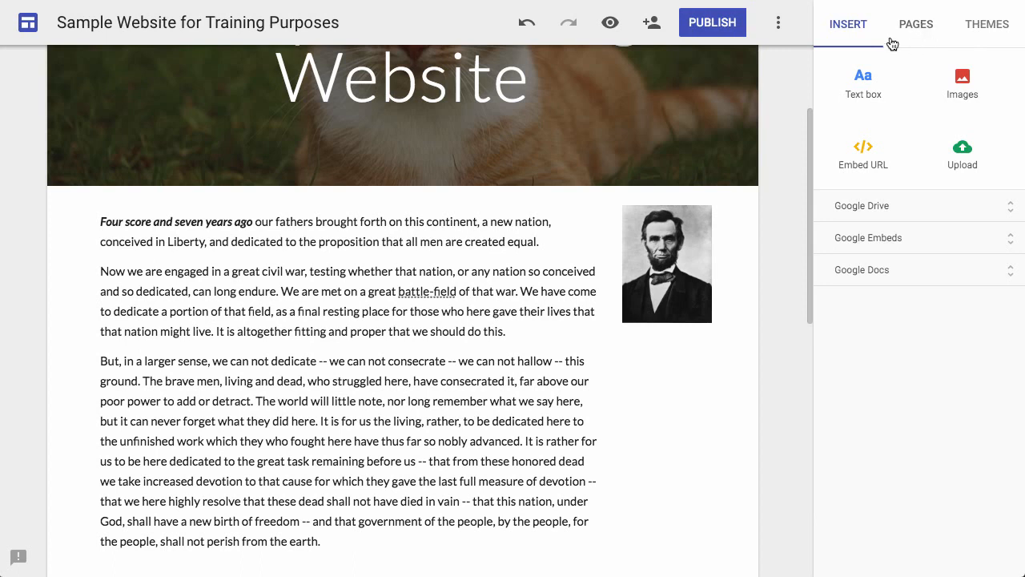
Add three new pages to the site named Dogs, Rats and Rabbits.
click(917, 28)
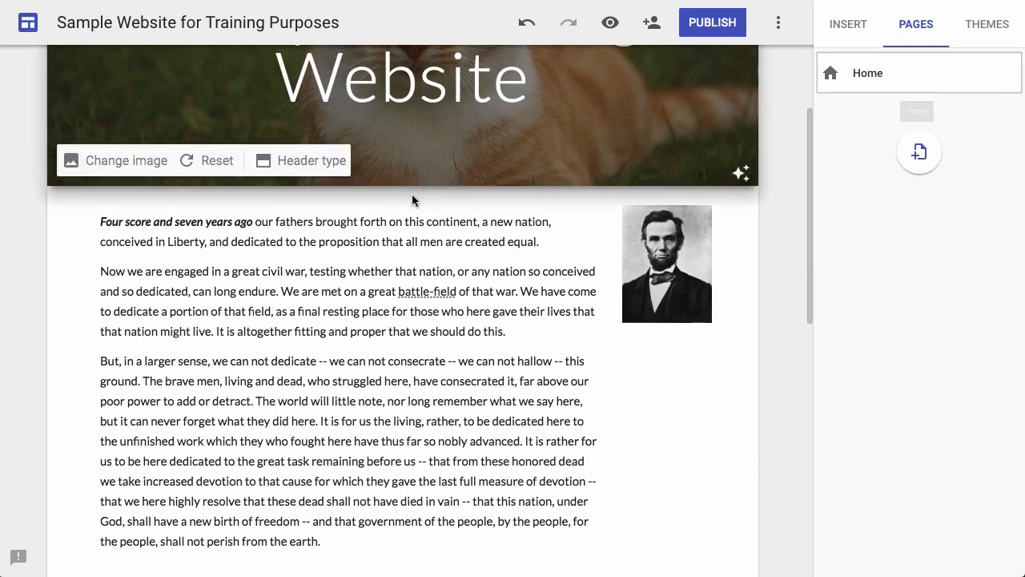
scroll(412, 200, up, 2)
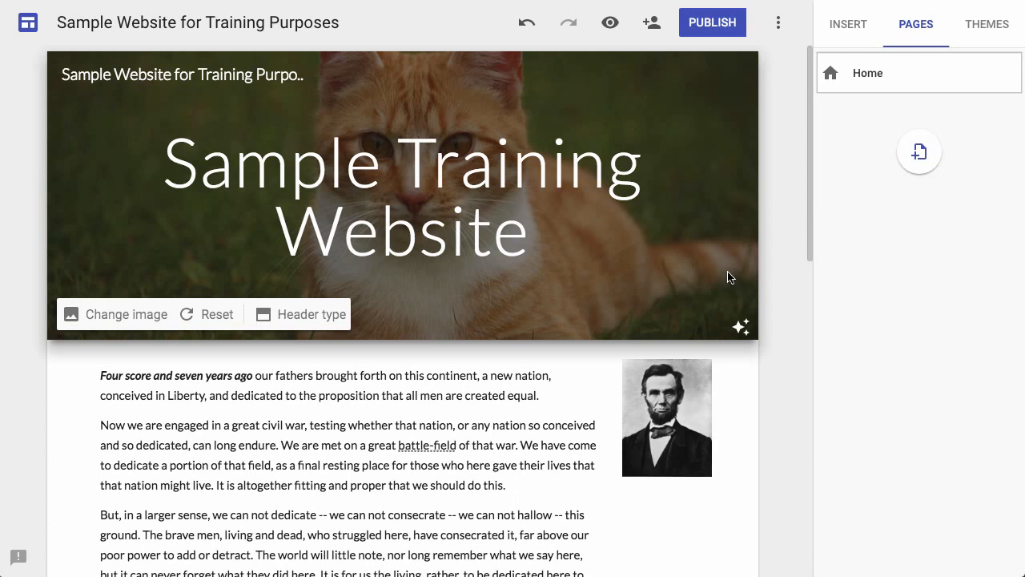
click(919, 152)
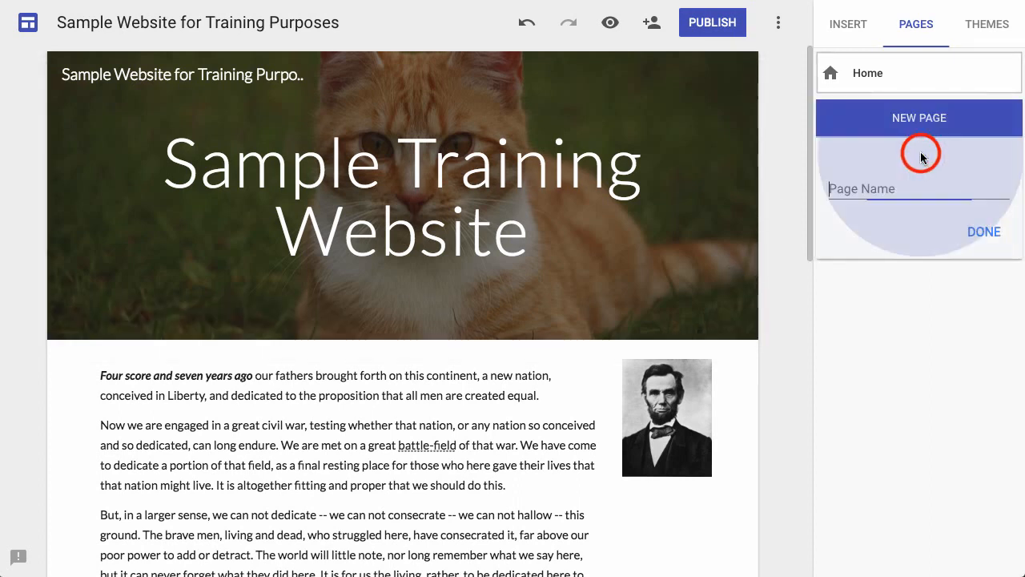
text(Dogs)
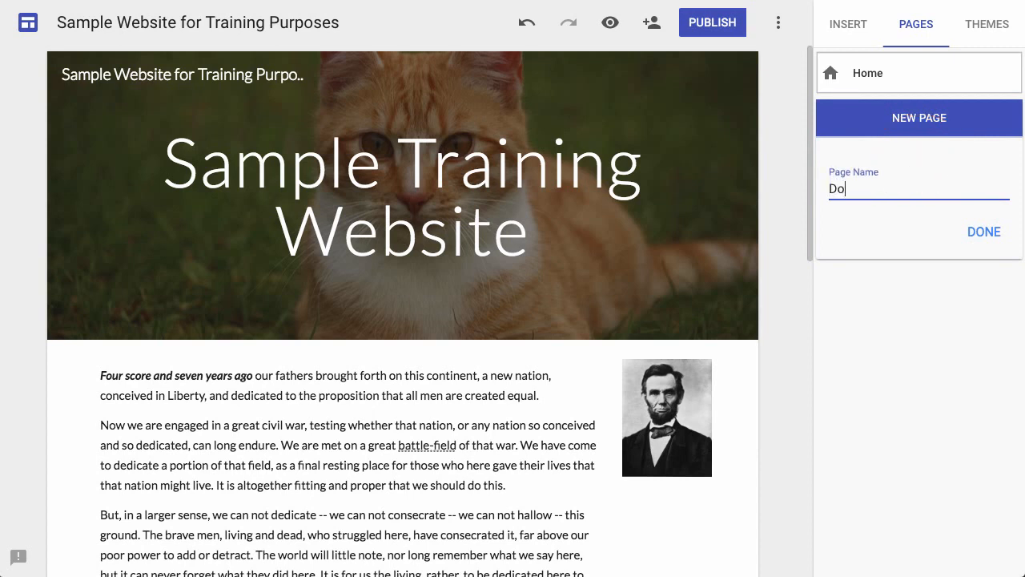
click(985, 234)
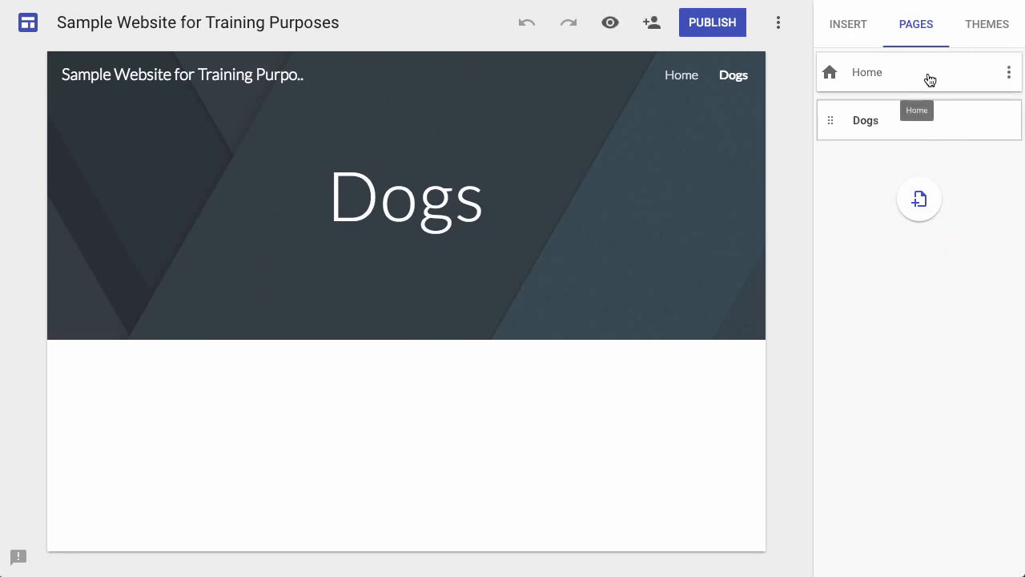
click(920, 199)
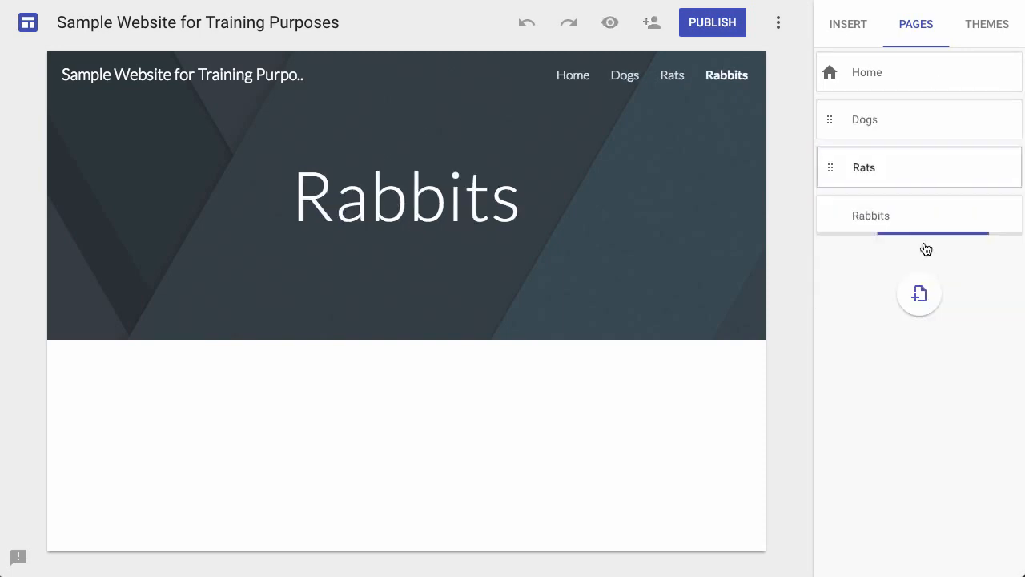
Return to the Home page and try the Simple theme in magenta and in green.
click(945, 73)
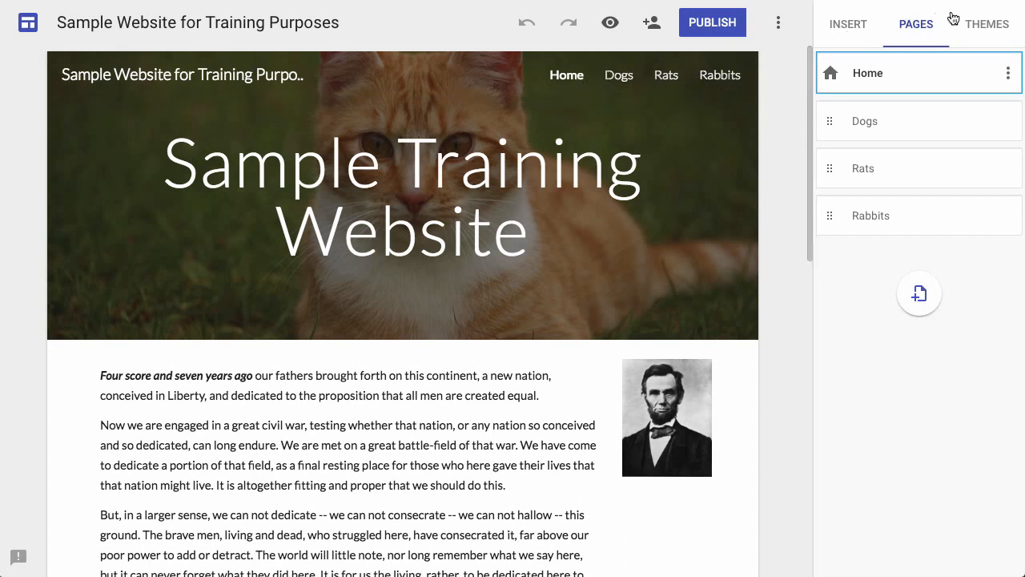
click(985, 30)
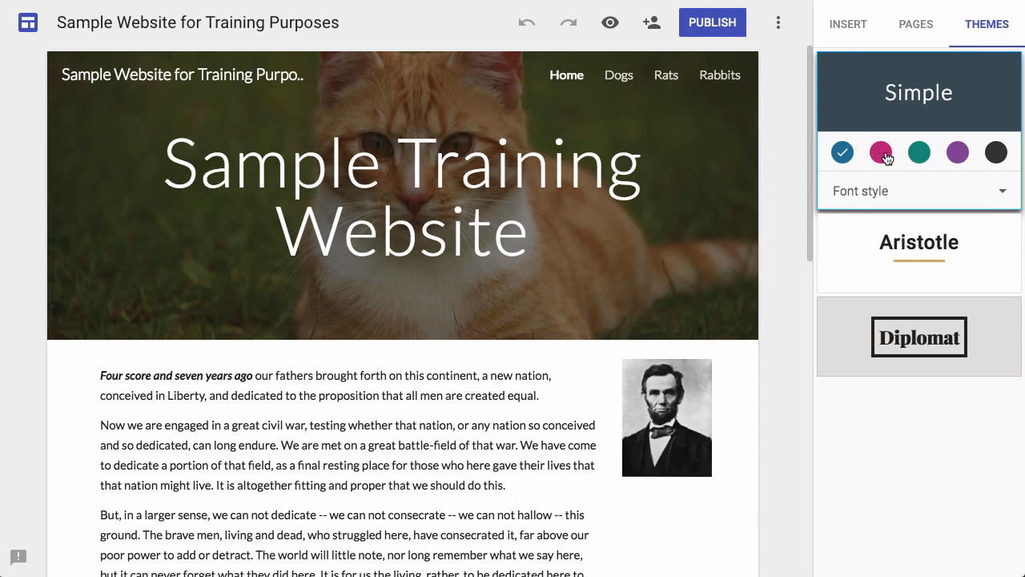
click(884, 156)
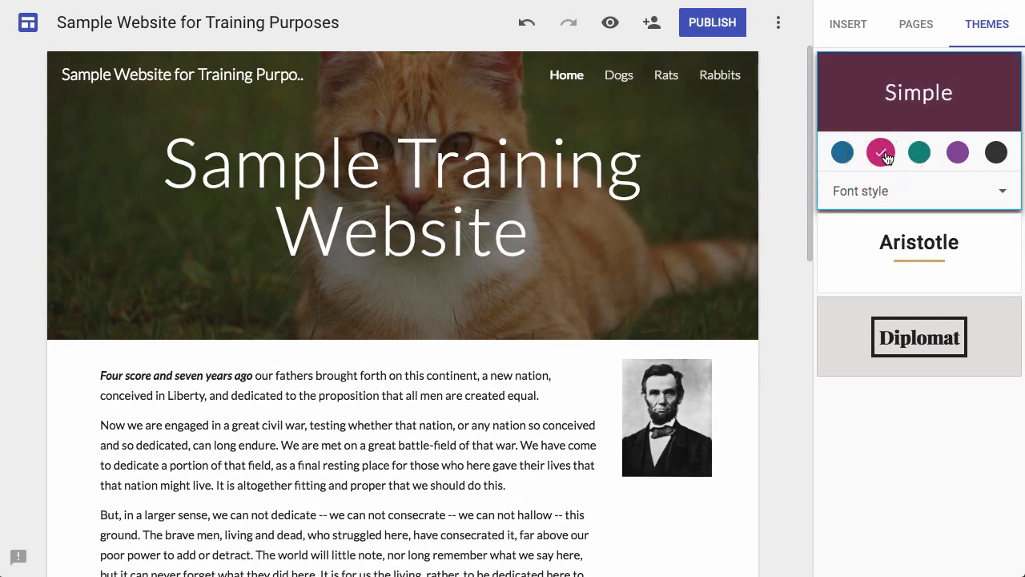
click(919, 154)
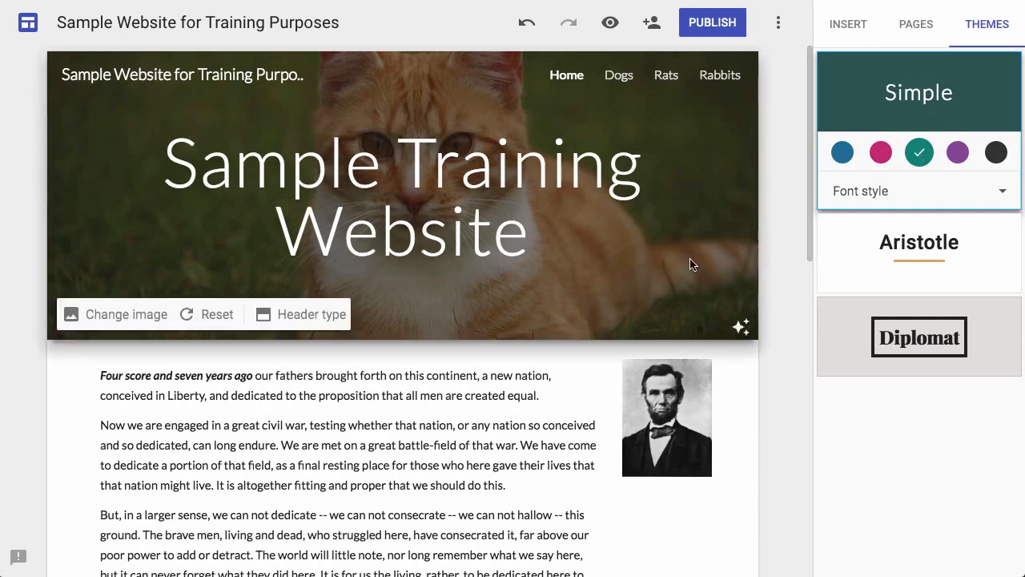
scroll(691, 263, down, 8)
scroll(694, 264, up, 7)
scroll(691, 263, up, 1)
Open the Dogs page and try the Simple theme in purple and in black.
click(912, 26)
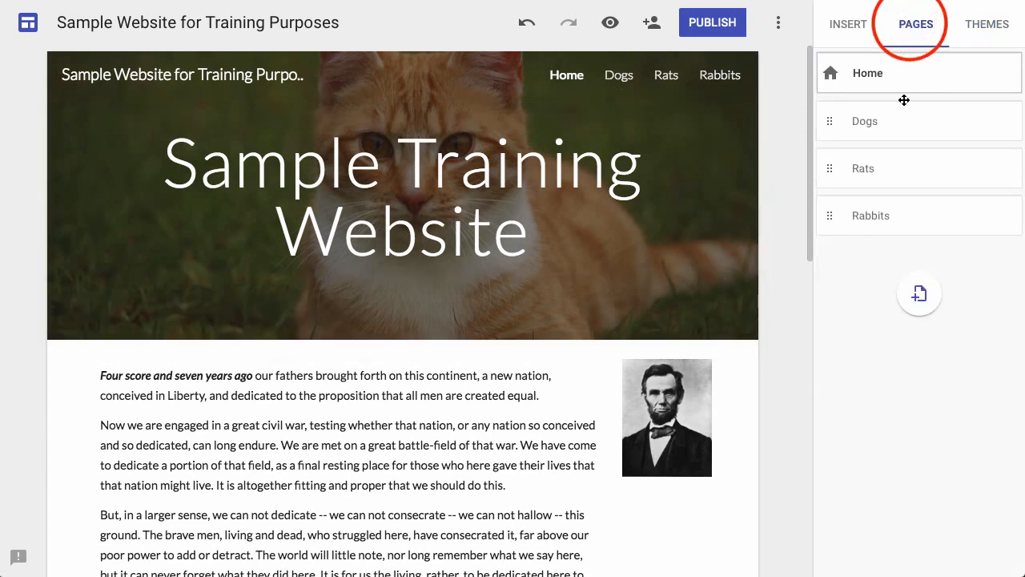
click(877, 135)
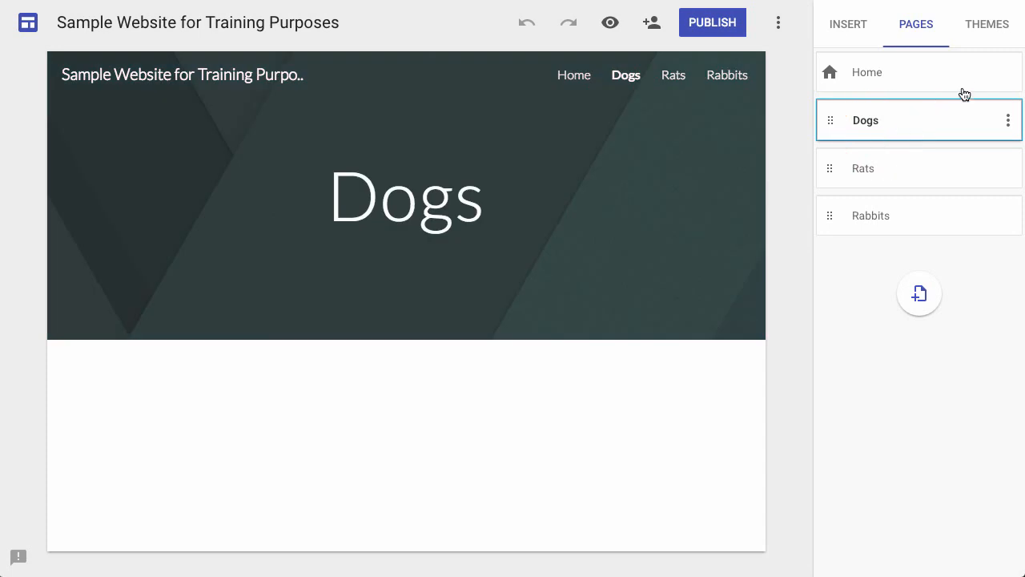
click(988, 25)
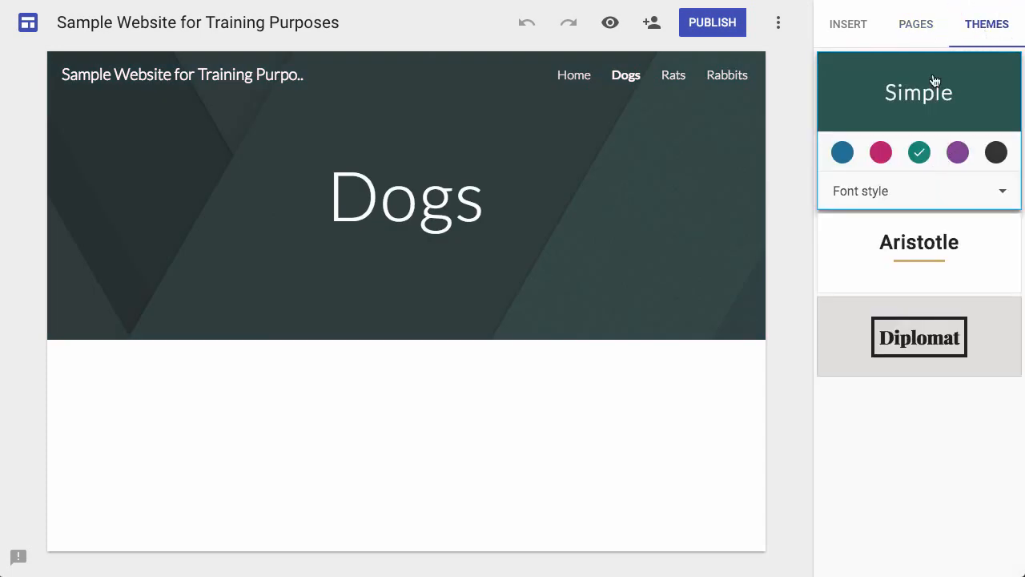
click(958, 154)
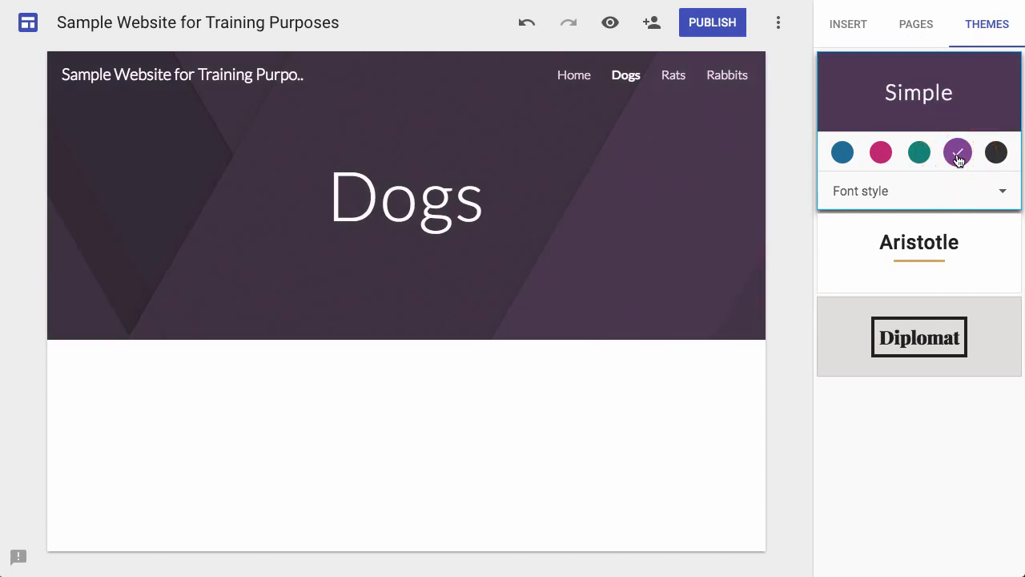
click(997, 154)
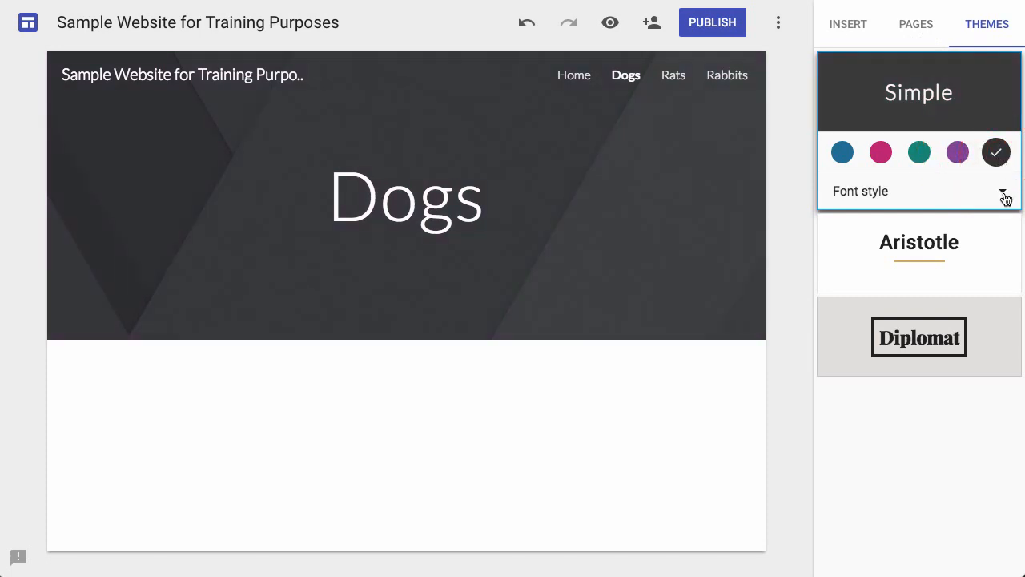
Try the Simple theme's Classic font style and switch the site to the Diplomat theme in burgundy.
click(1001, 192)
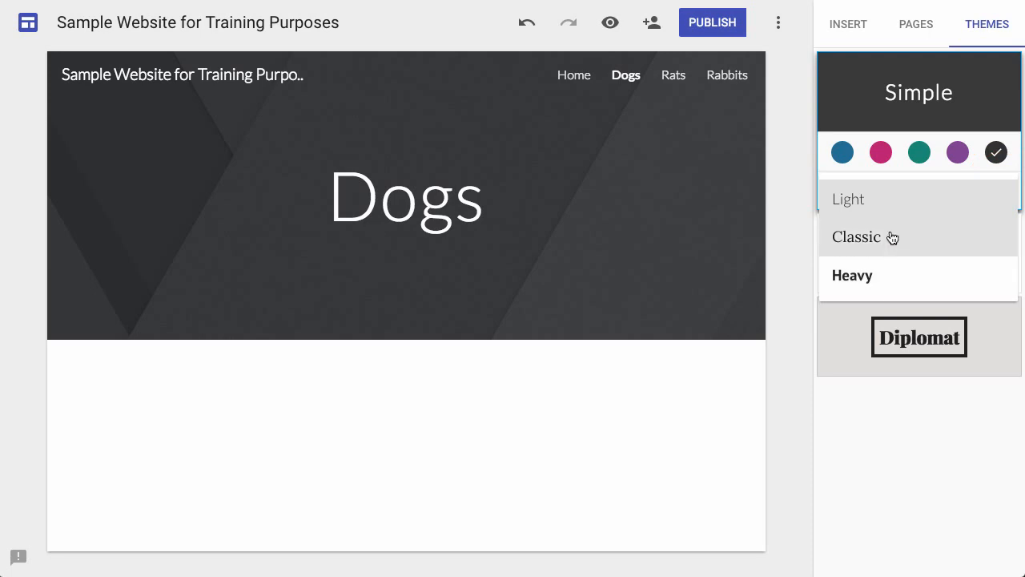
click(890, 236)
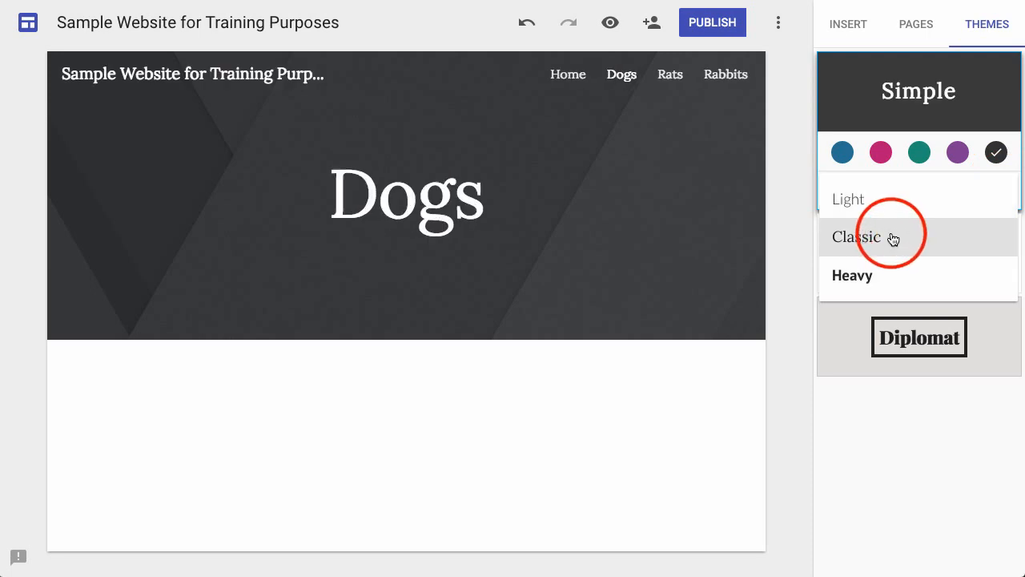
click(849, 25)
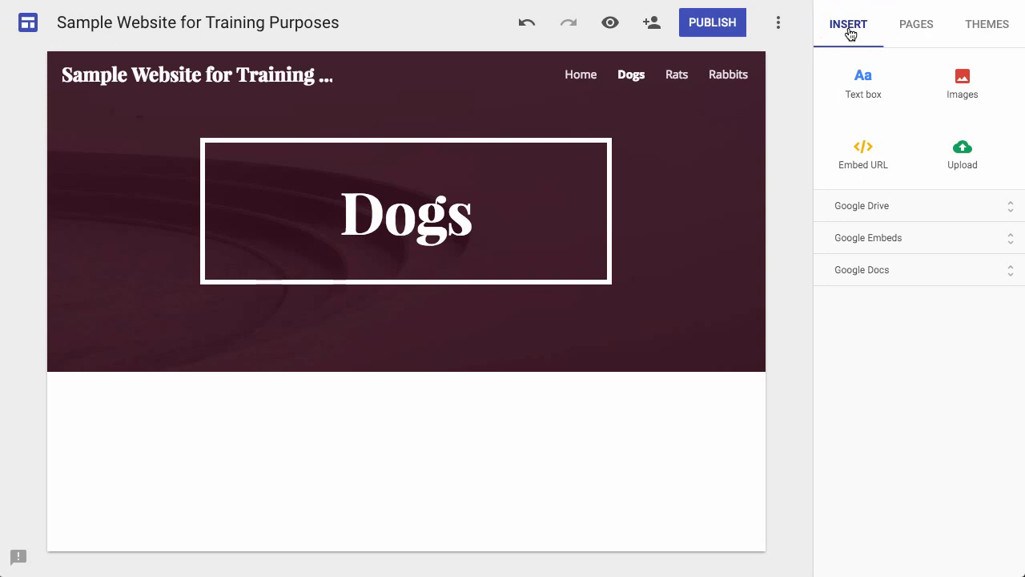